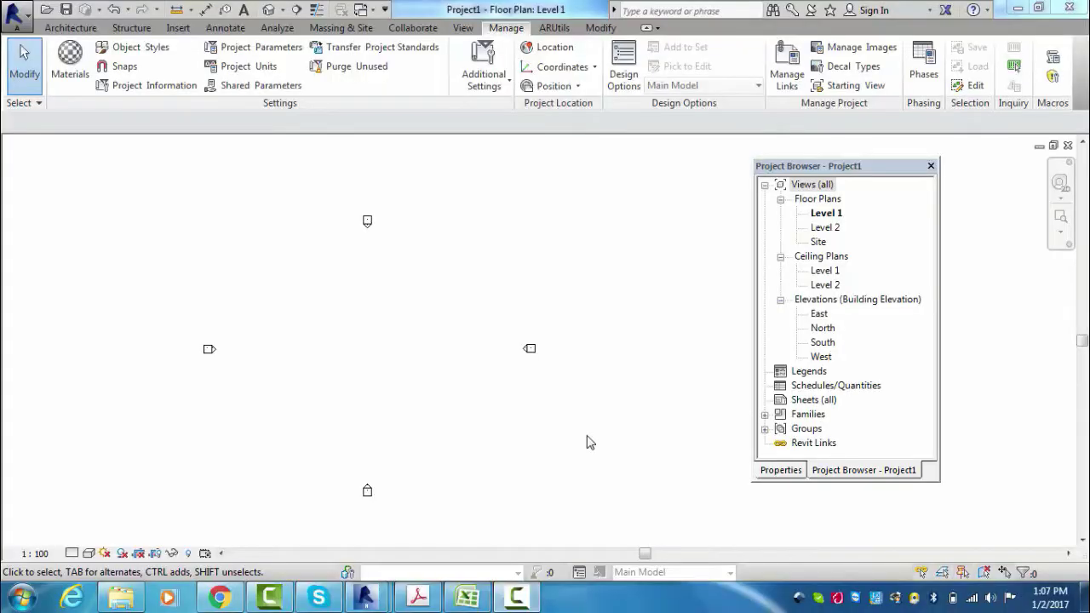
# Step: Switch to the Architecture tools and open the East elevation showing Level 1 and Level 2
pyautogui.click(71, 27)
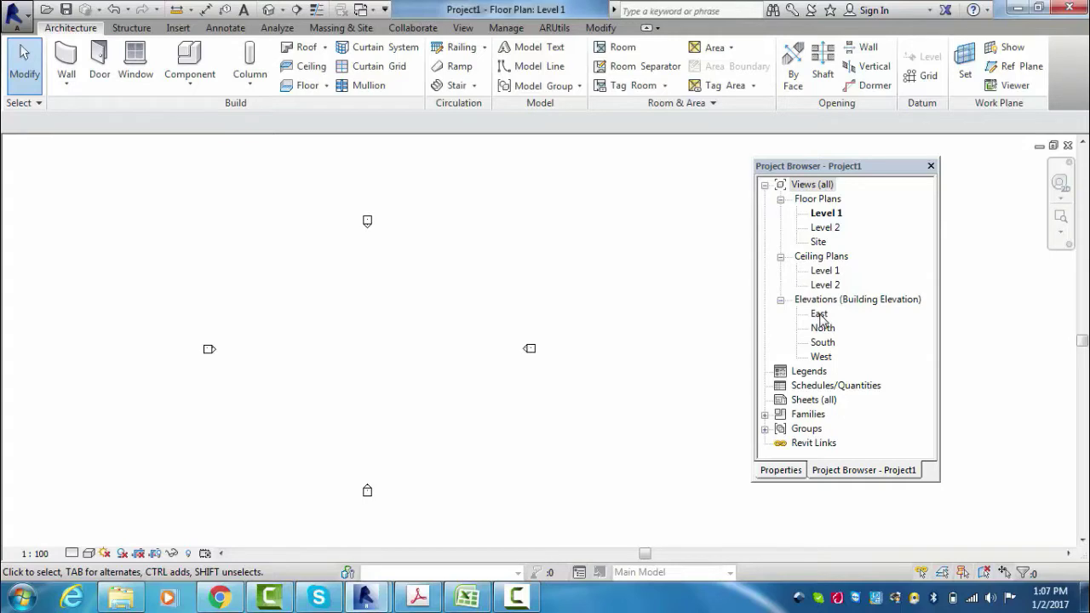
pyautogui.click(819, 314)
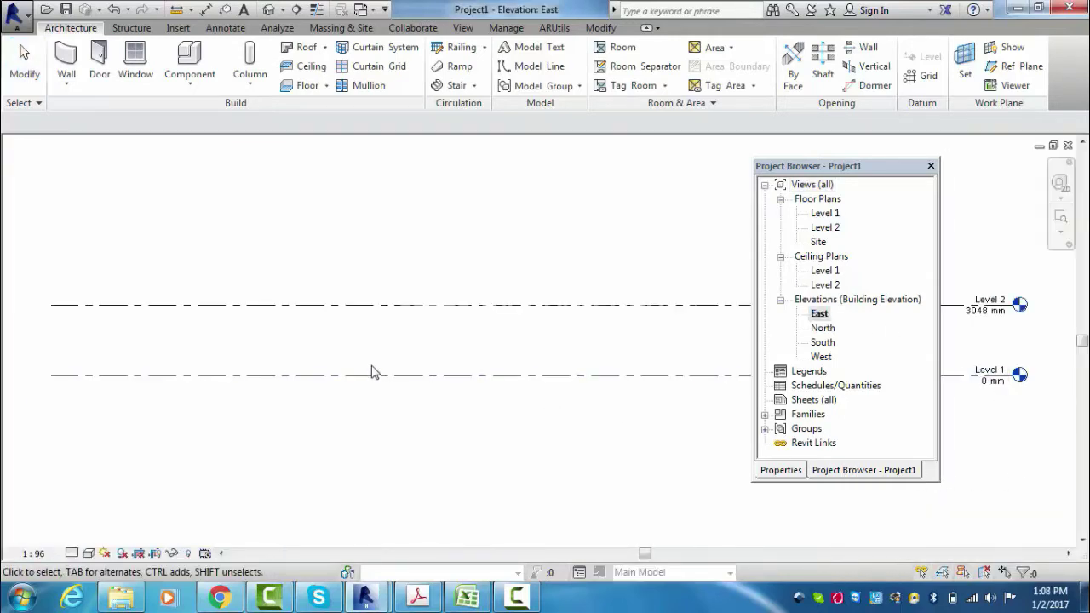
# Step: Zoom the East elevation in on the Level 1 head and select its name
pyautogui.scroll(-1, 741, 387)
pyautogui.scroll(2, 732, 367)
pyautogui.scroll(1, 665, 371)
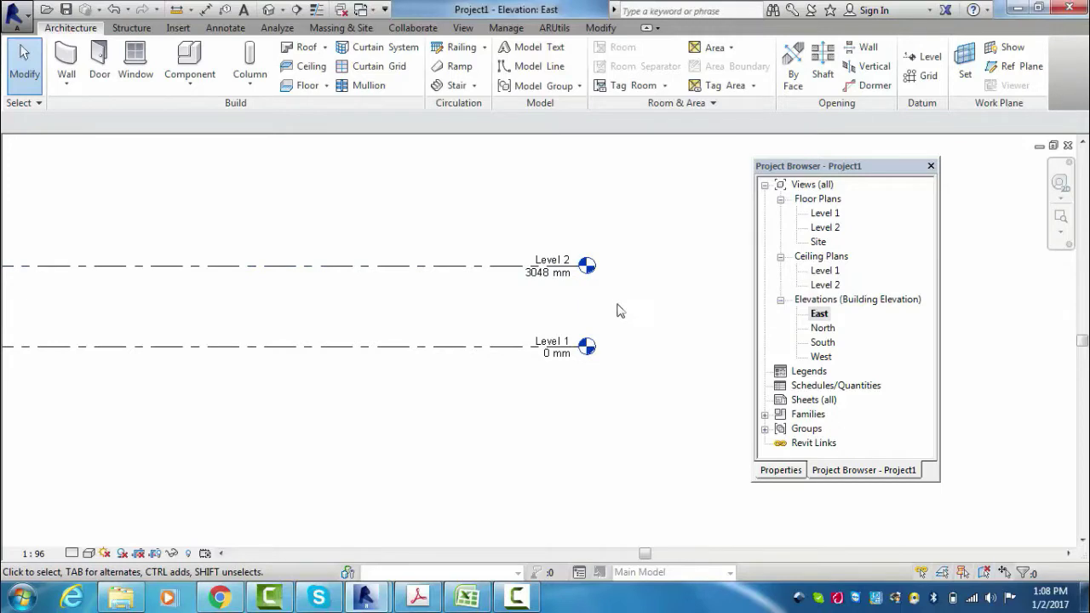
pyautogui.scroll(-1, 619, 309)
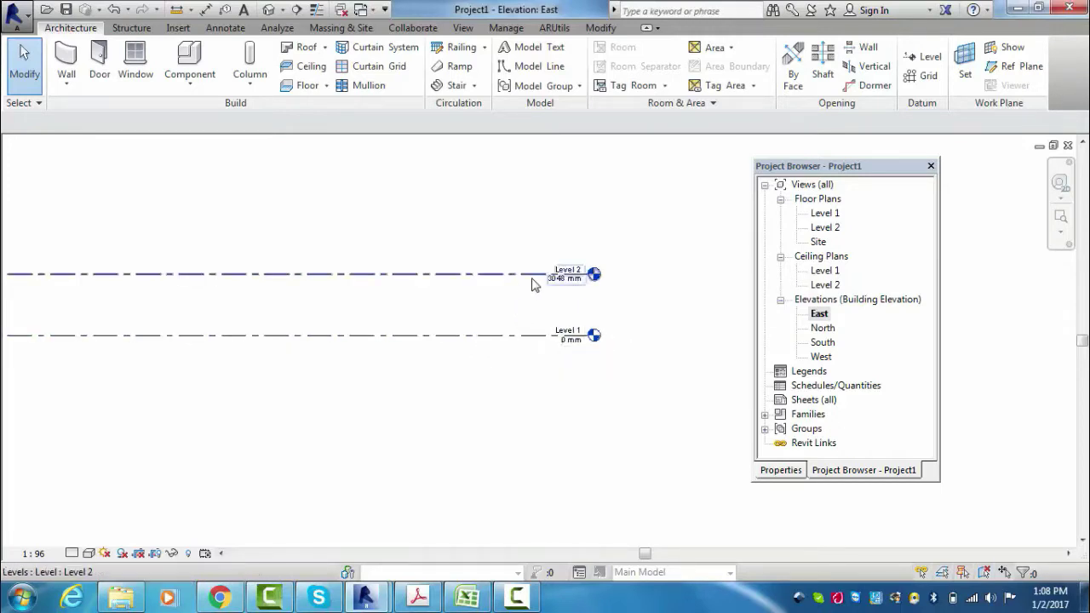
pyautogui.scroll(-1, 635, 282)
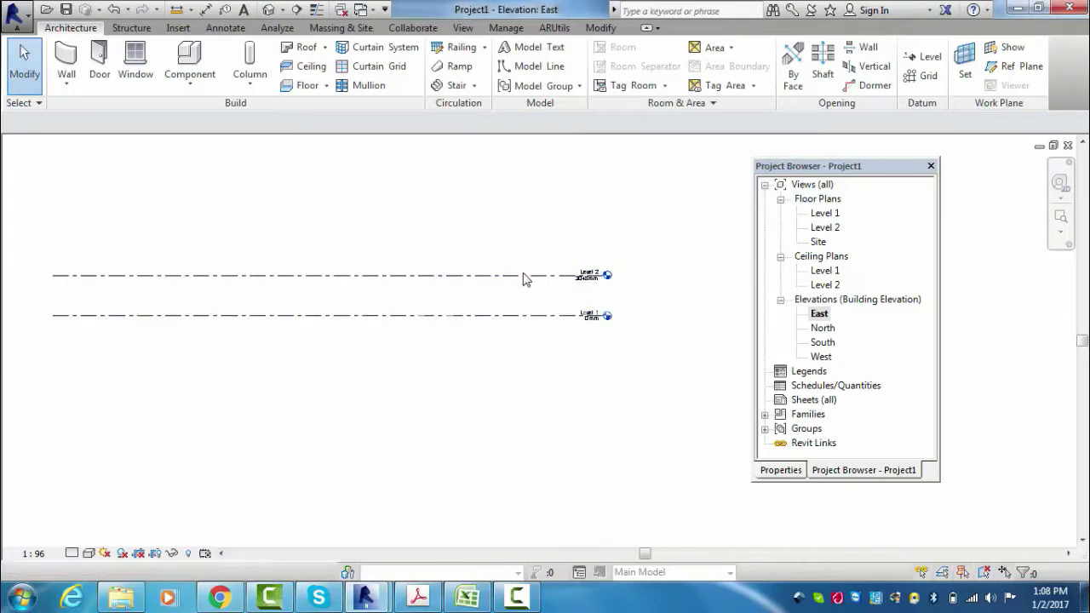
pyautogui.scroll(1, 596, 318)
pyautogui.scroll(1, 596, 317)
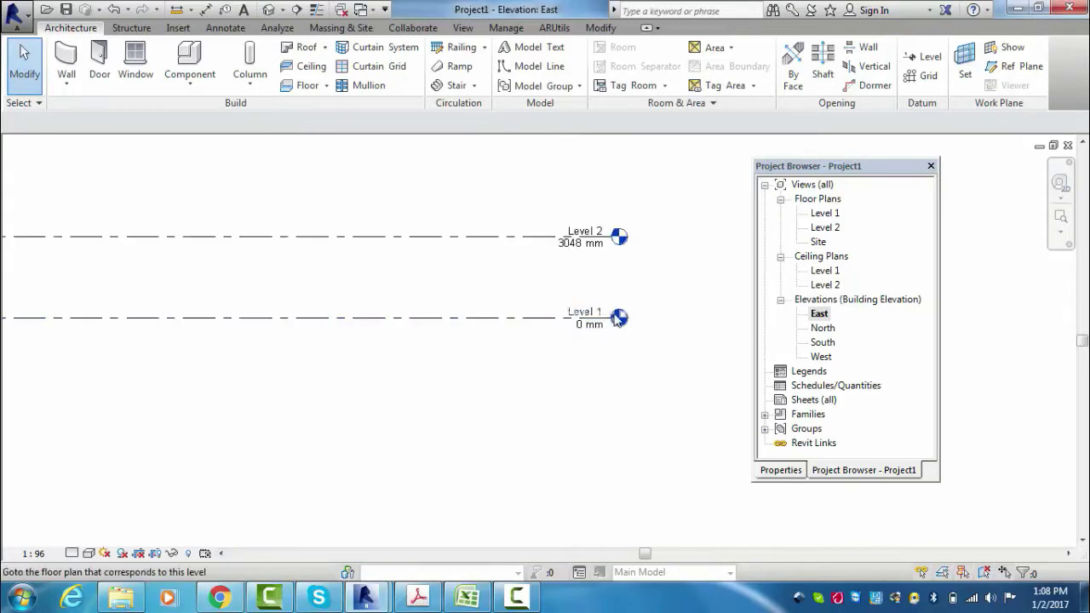
pyautogui.scroll(1, 618, 321)
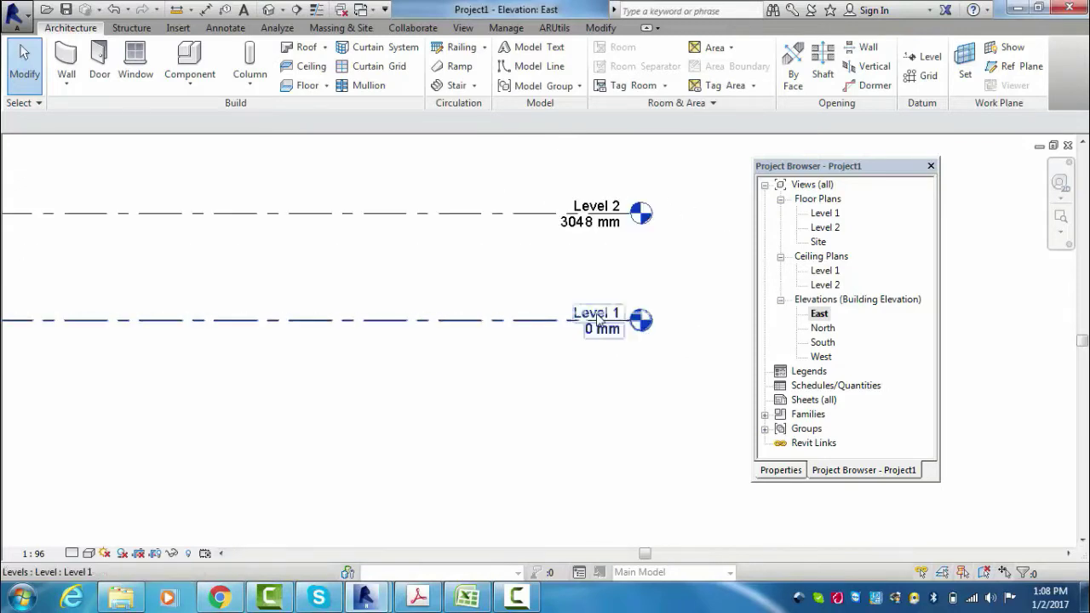
pyautogui.click(616, 317)
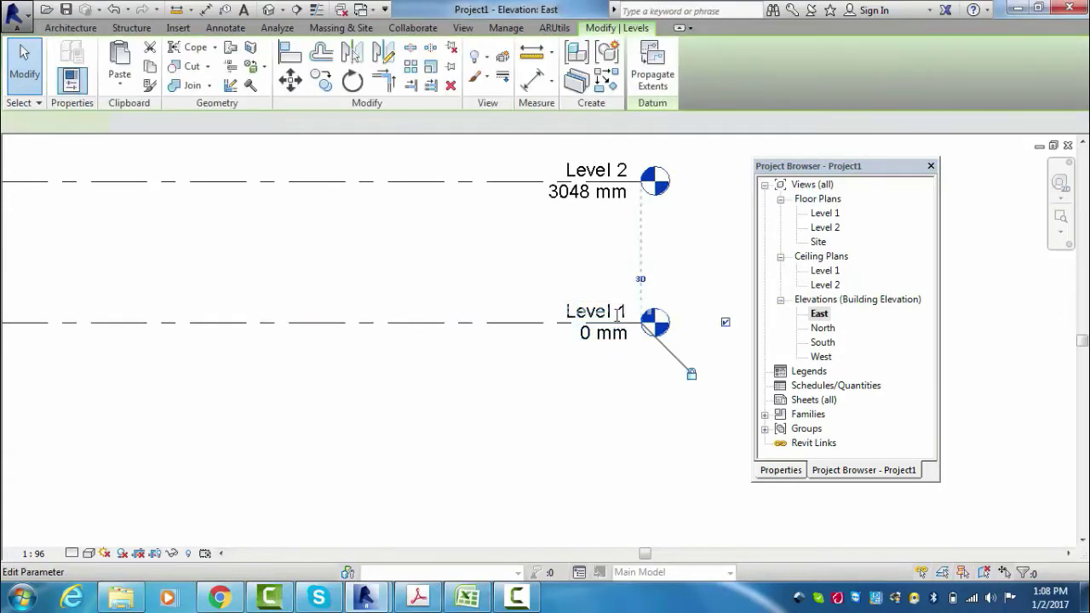
# Step: Rename Level 1 to 'GROUND FLOOR', accepting the matching floor and ceiling plan renames
pyautogui.click(617, 315)
pyautogui.press('Escape')
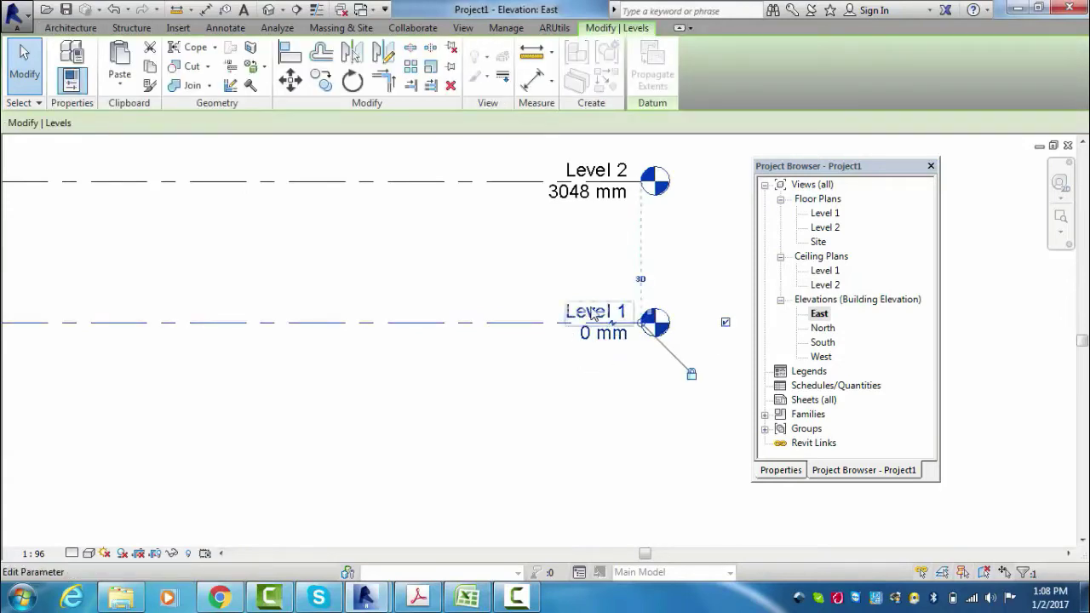
pyautogui.press('Escape')
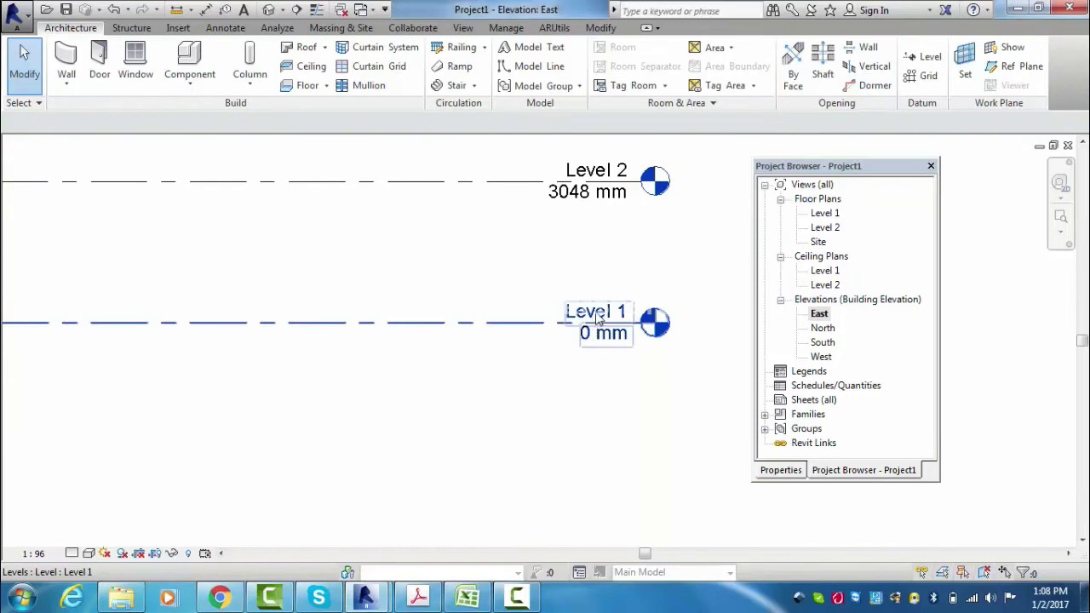
pyautogui.click(599, 318)
pyautogui.click(596, 314)
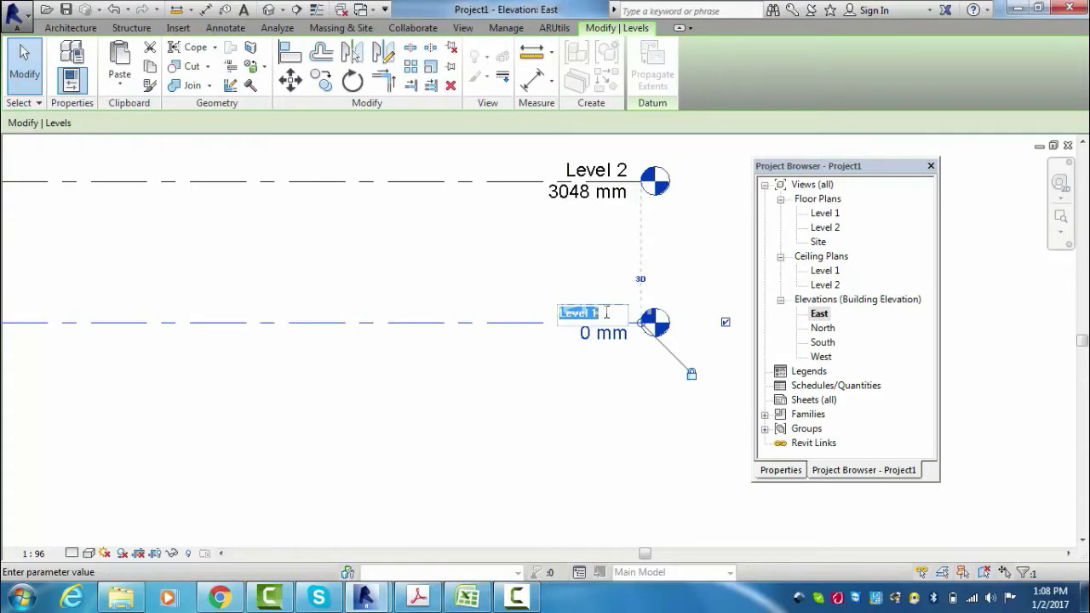
pyautogui.write('G')
pyautogui.write('LOOR')
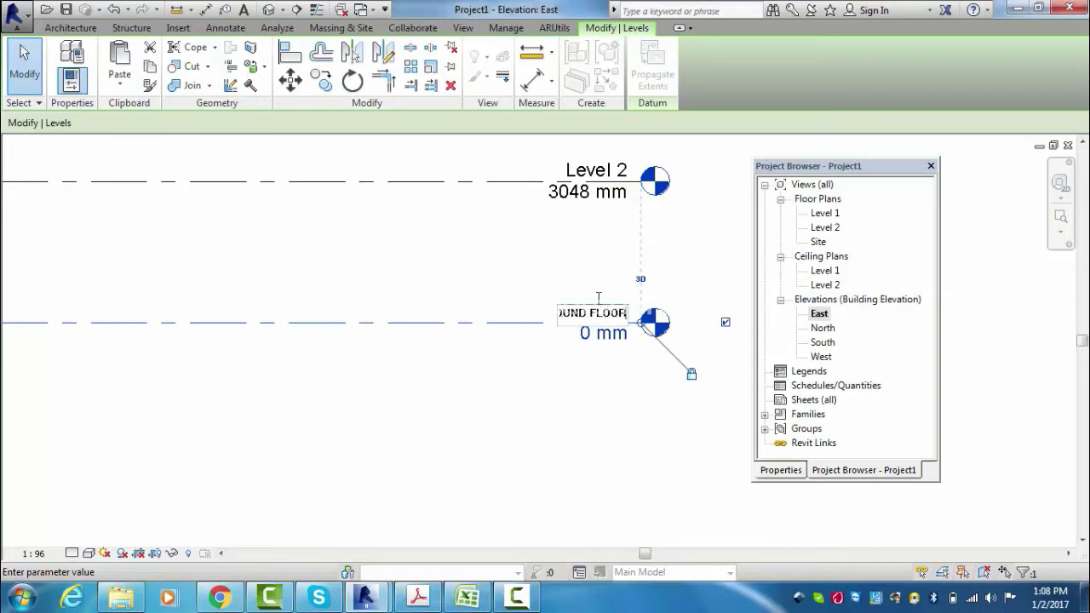
pyautogui.press('Return')
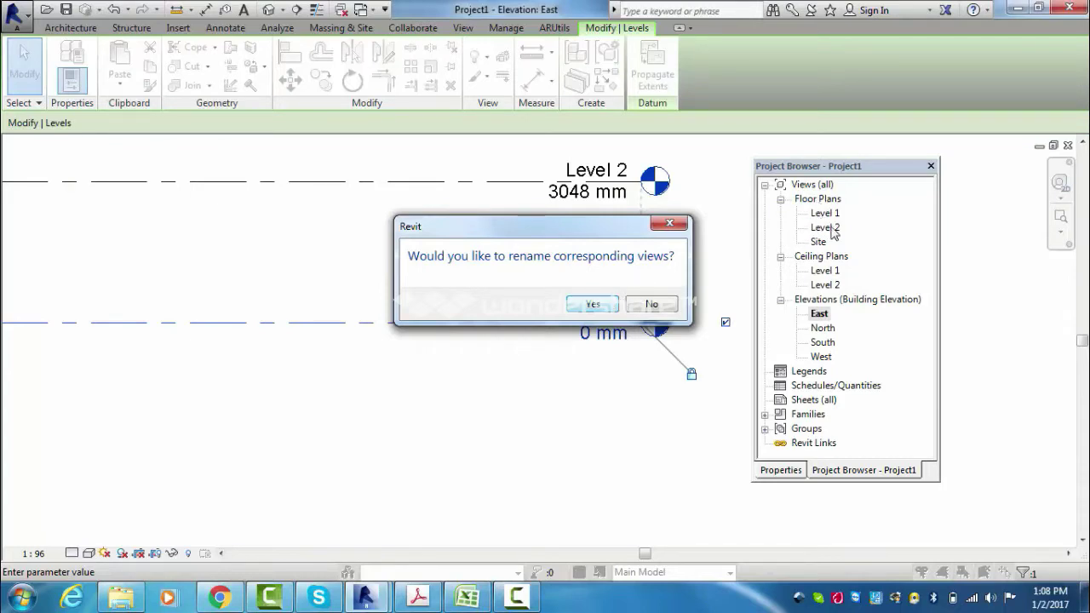
pyautogui.click(596, 305)
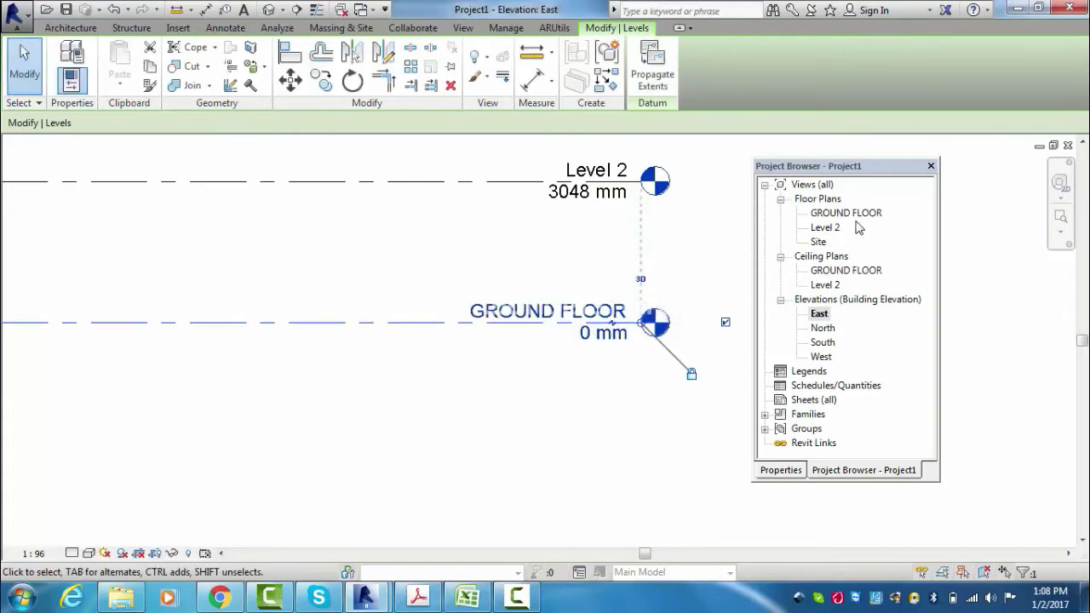
pyautogui.click(603, 434)
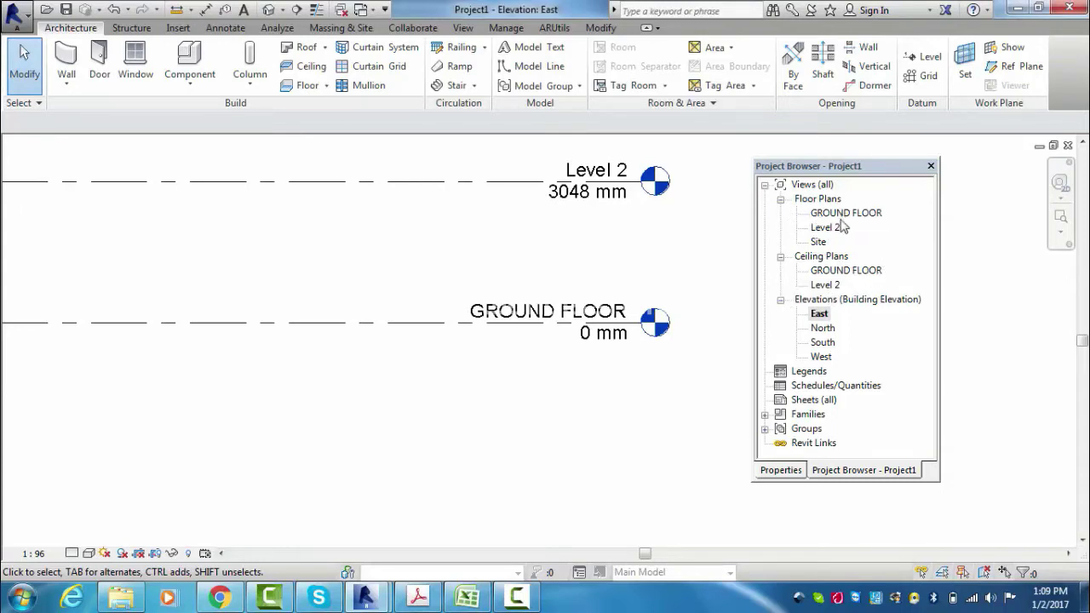
# Step: Change the Level 2 name to 'ROOF', renaming its floor and ceiling plans to match
pyautogui.scroll(-2, 691, 279)
pyautogui.scroll(3, 656, 273)
pyautogui.scroll(2, 626, 269)
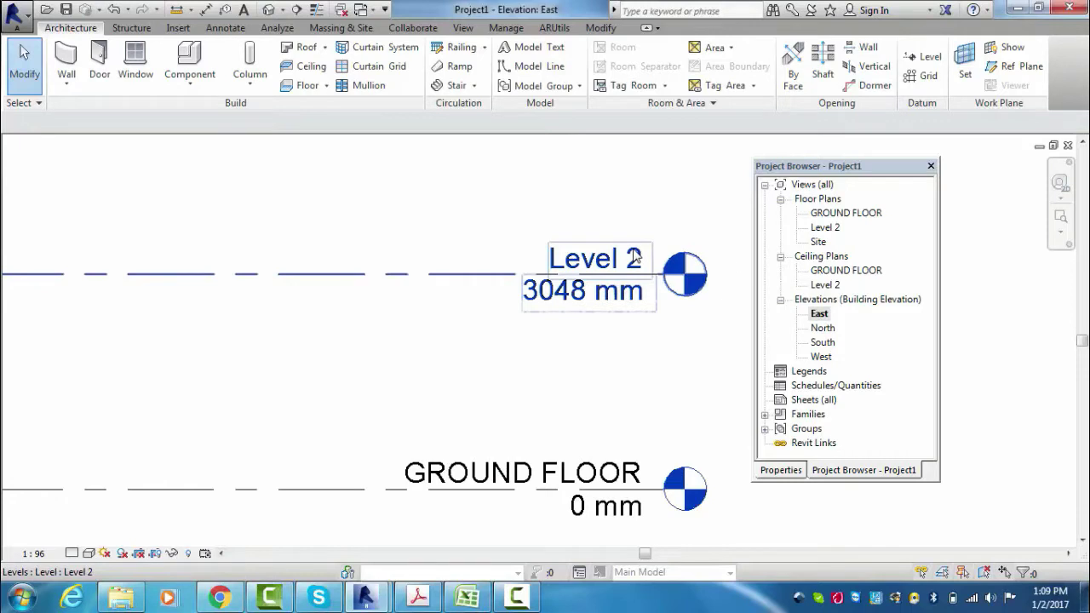
pyautogui.doubleClick(634, 257)
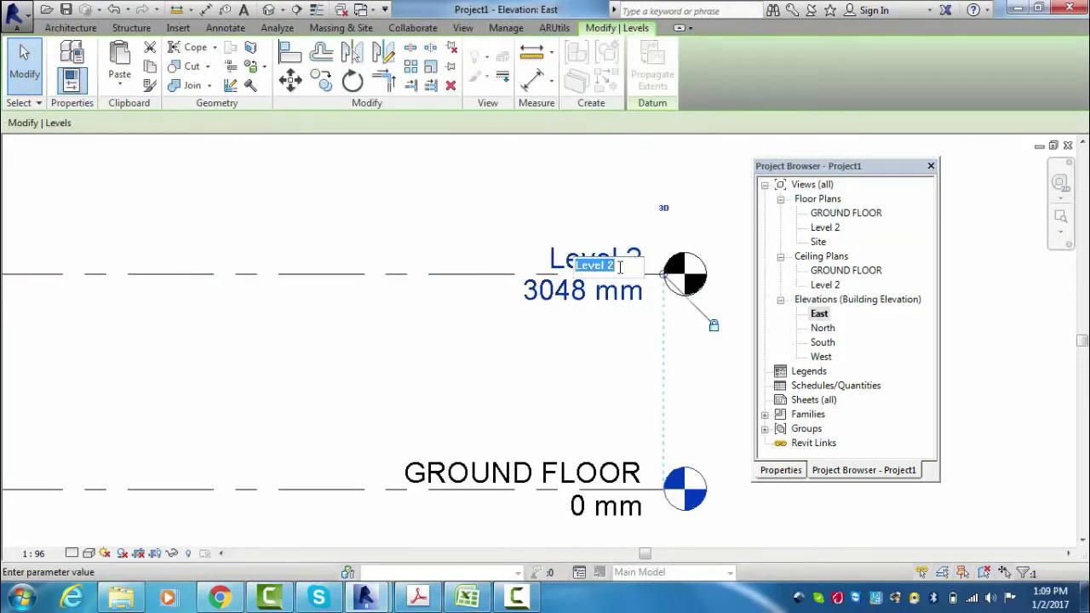
pyautogui.write('R')
pyautogui.press('Return')
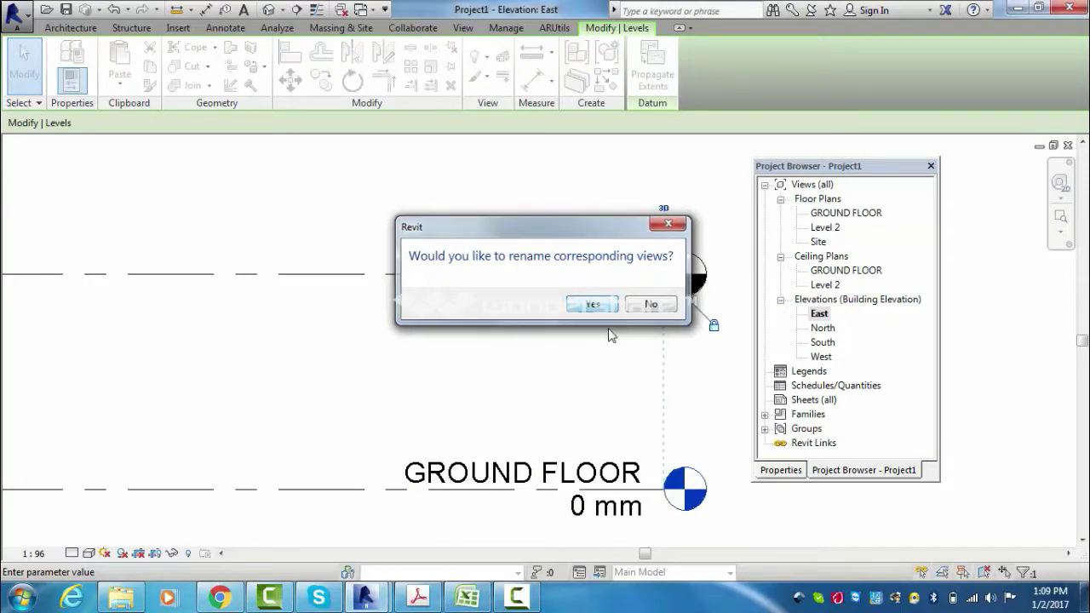
pyautogui.click(603, 304)
pyautogui.click(648, 343)
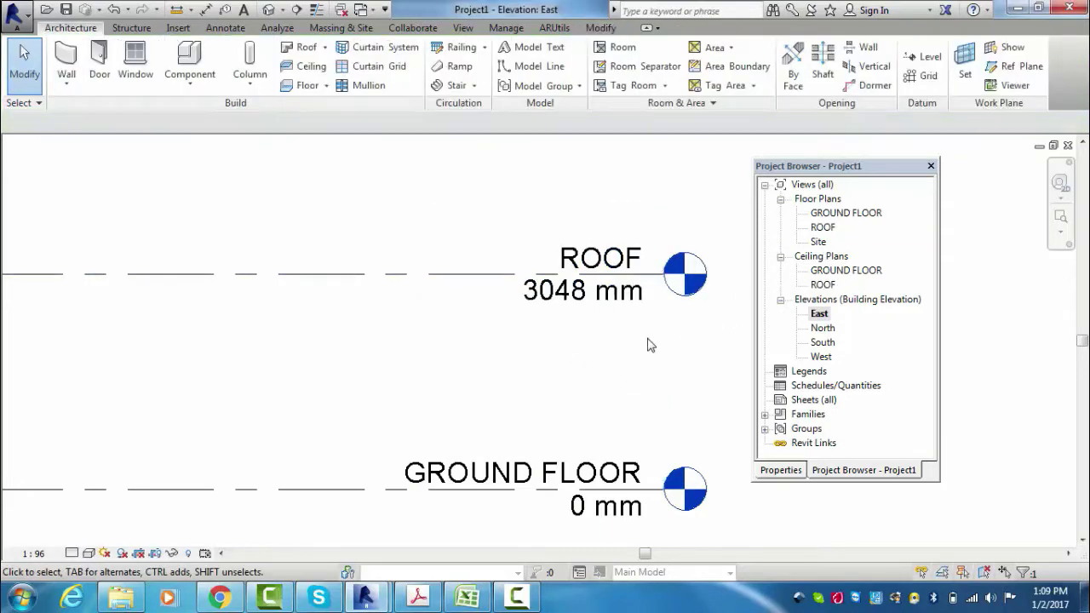
# Step: Zoom out and start the Aligned Dimension tool
pyautogui.scroll(-2, 614, 291)
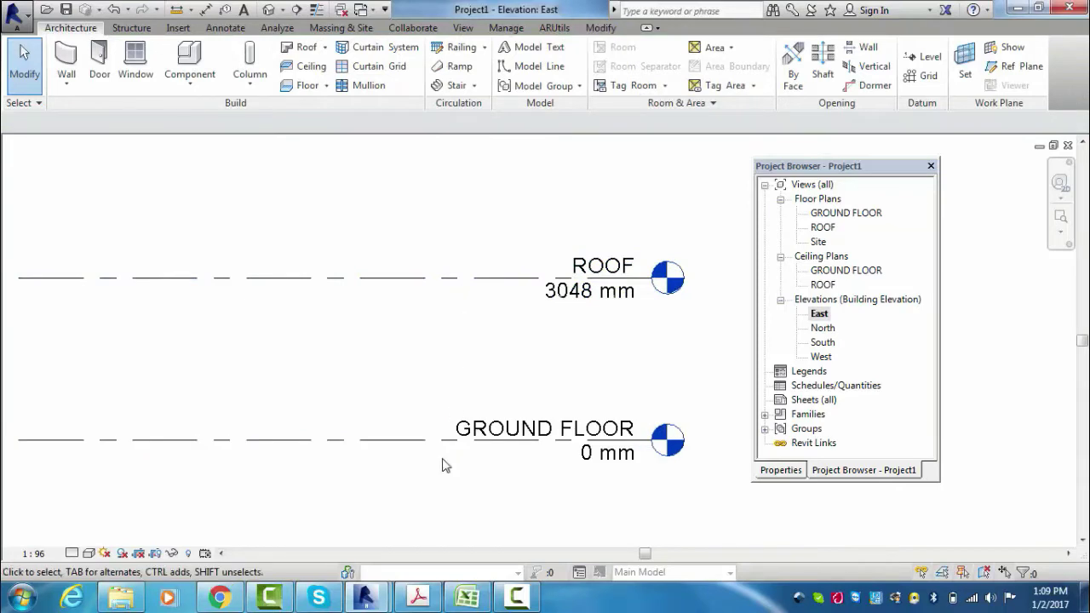
pyautogui.scroll(-2, 654, 360)
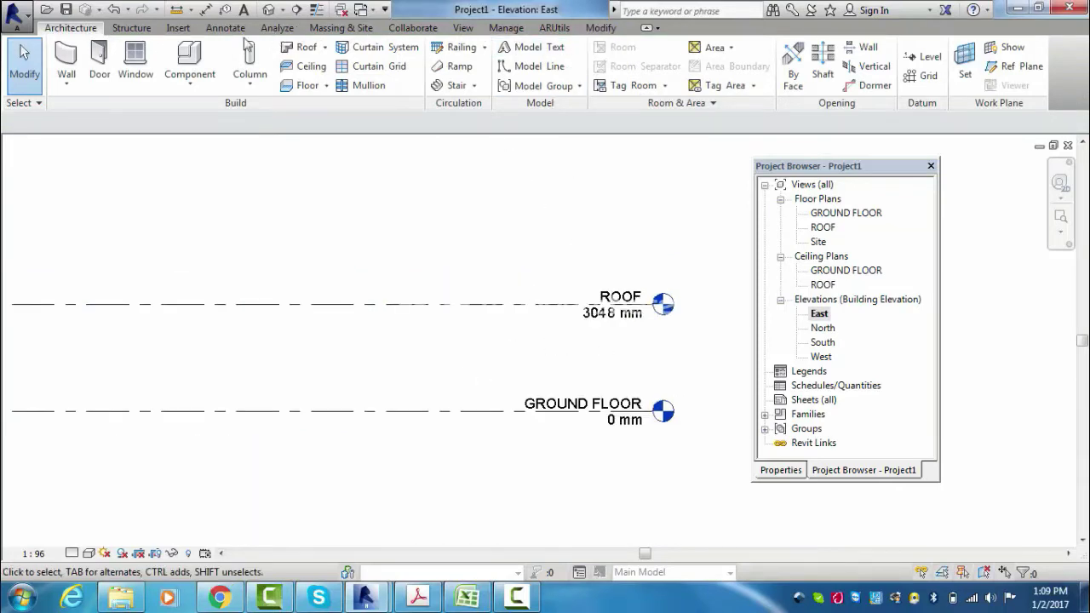
pyautogui.click(206, 15)
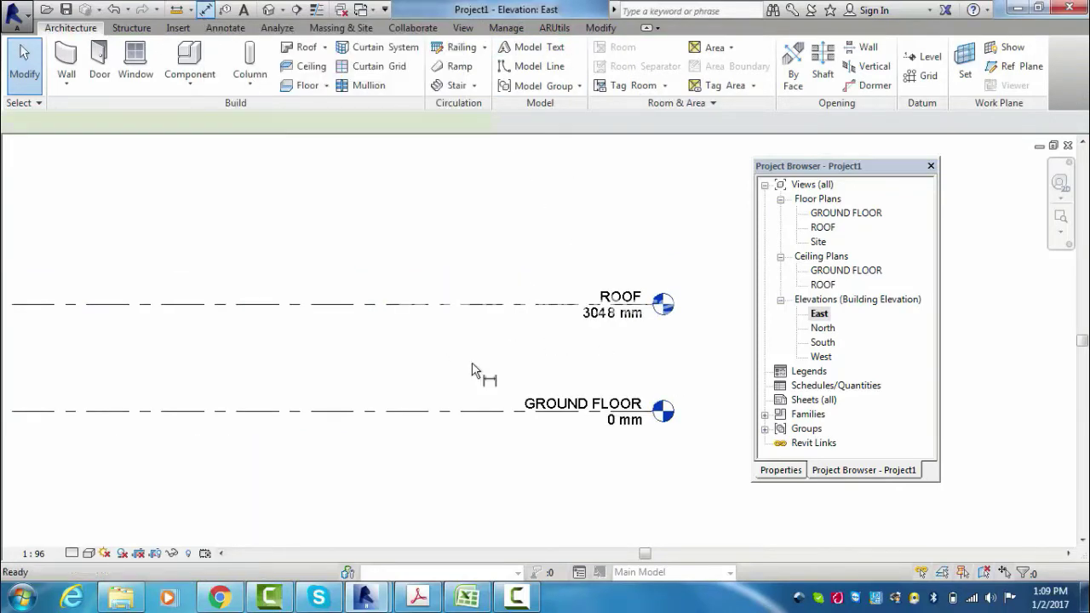
# Step: Dimension the 3048 mm gap between GROUND FLOOR and ROOF, placed left of the level heads
pyautogui.click(473, 412)
pyautogui.click(474, 308)
pyautogui.click(473, 232)
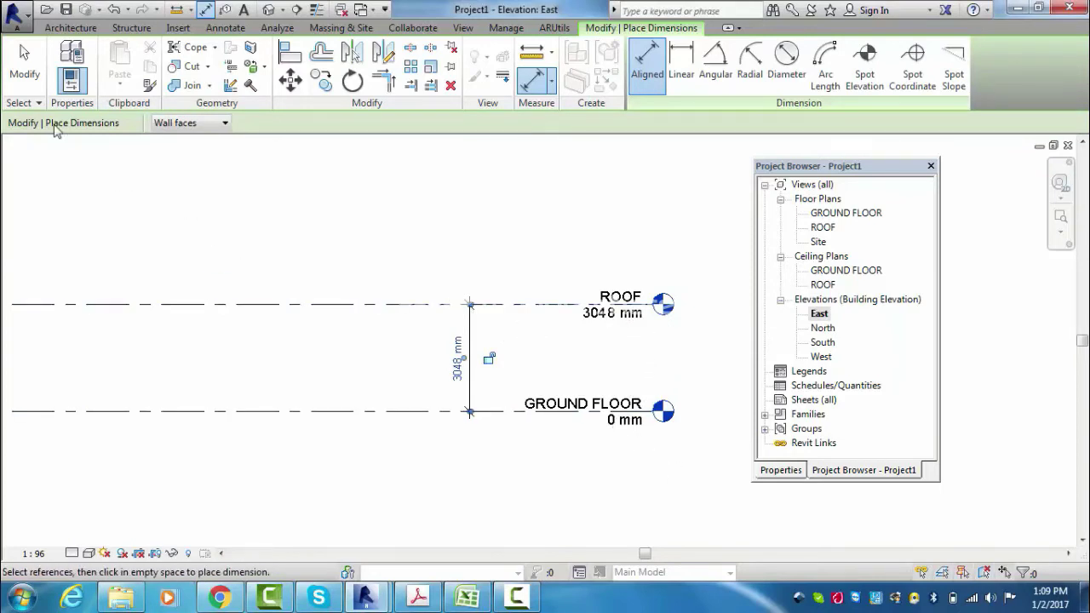
pyautogui.click(31, 77)
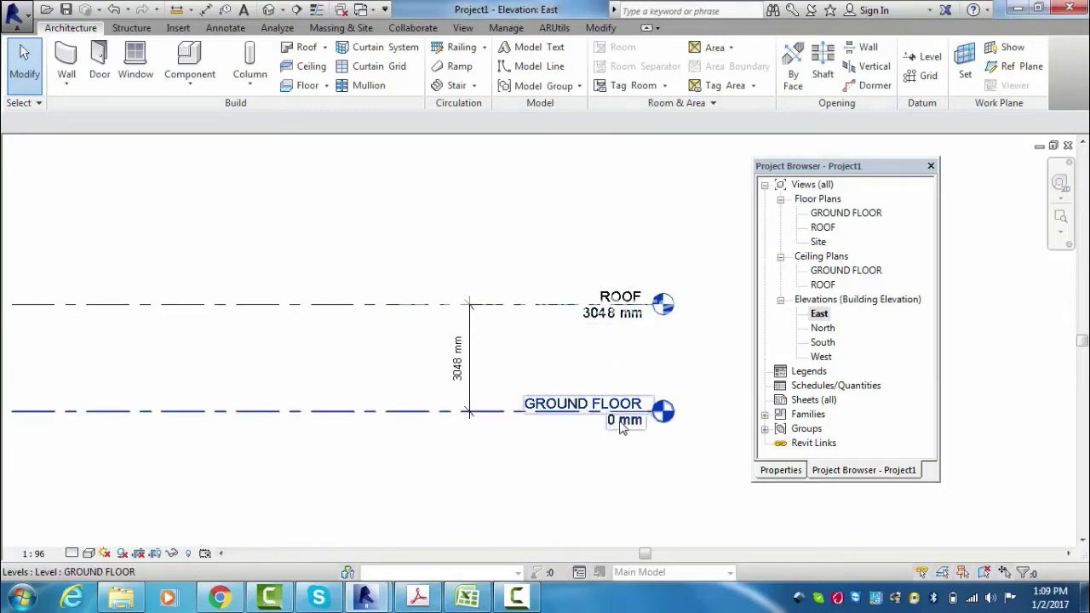
# Step: Lower the ROOF elevation to 2550 mm
pyautogui.doubleClick(607, 316)
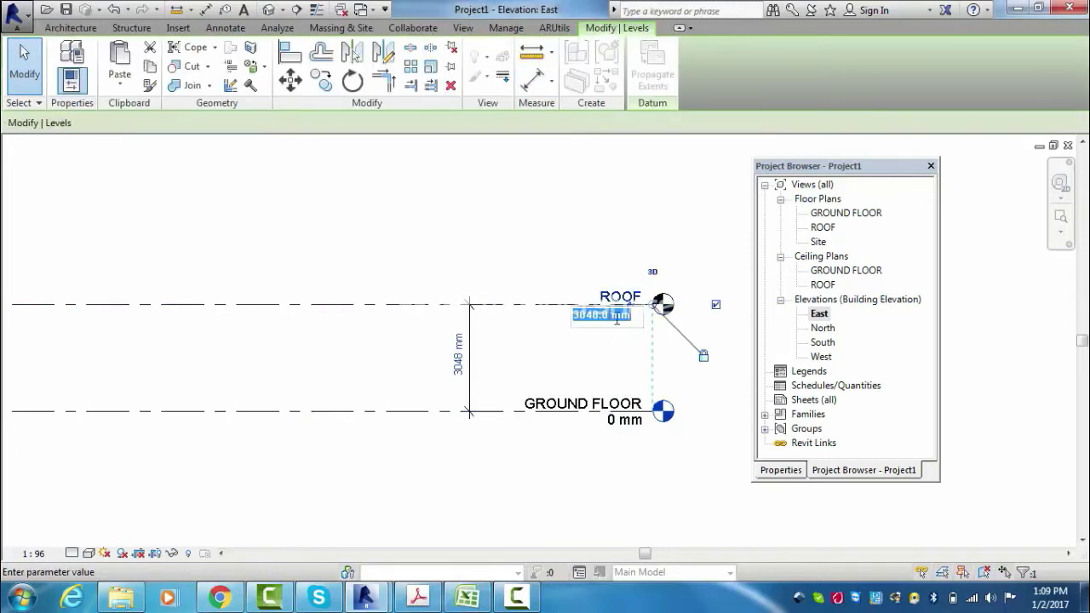
pyautogui.click(590, 358)
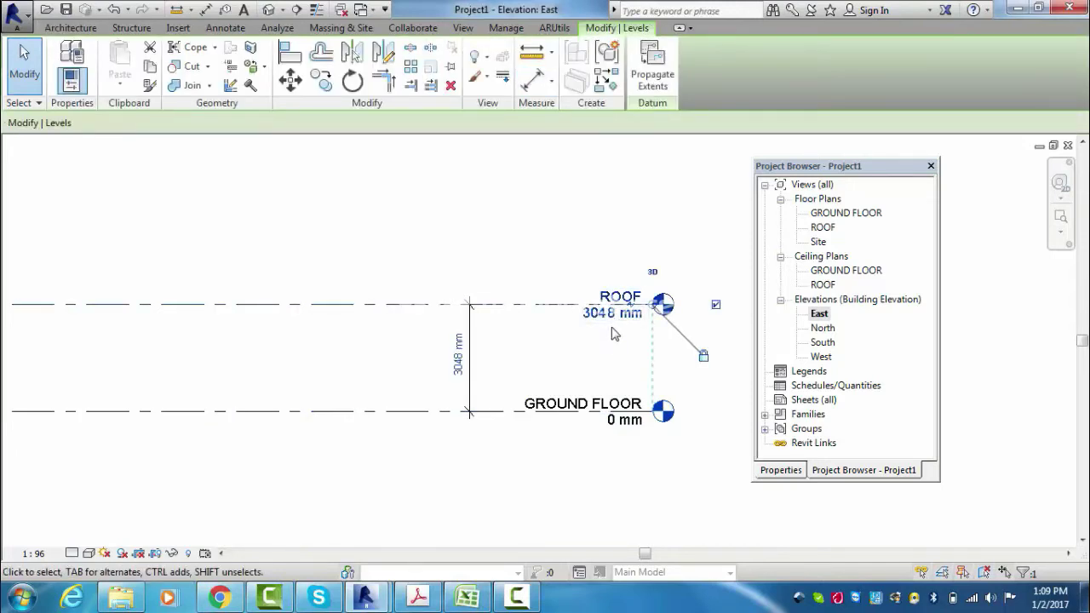
pyautogui.click(609, 341)
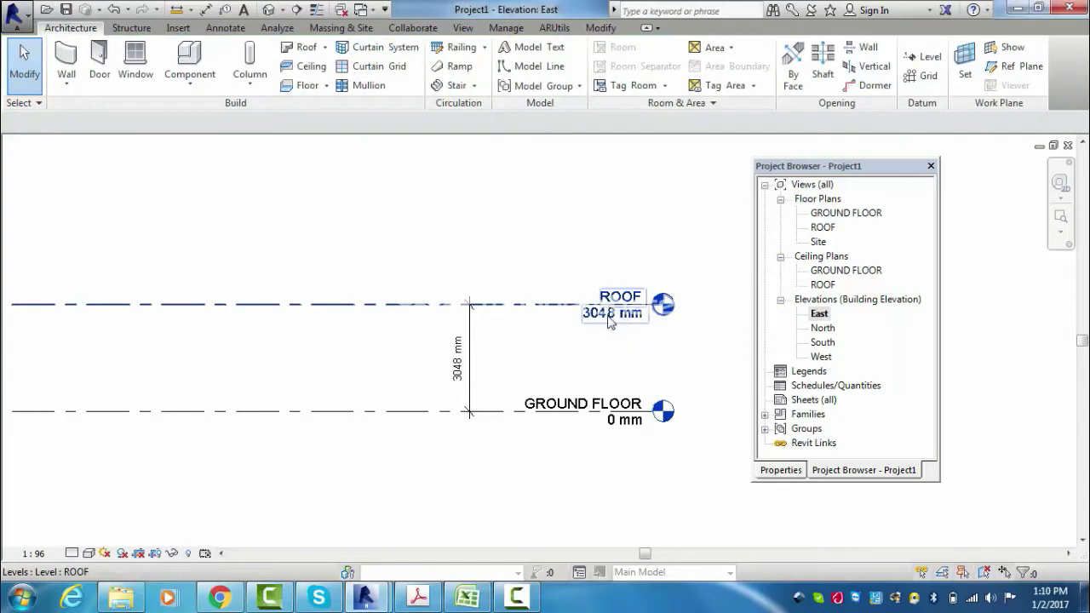
pyautogui.doubleClick(607, 316)
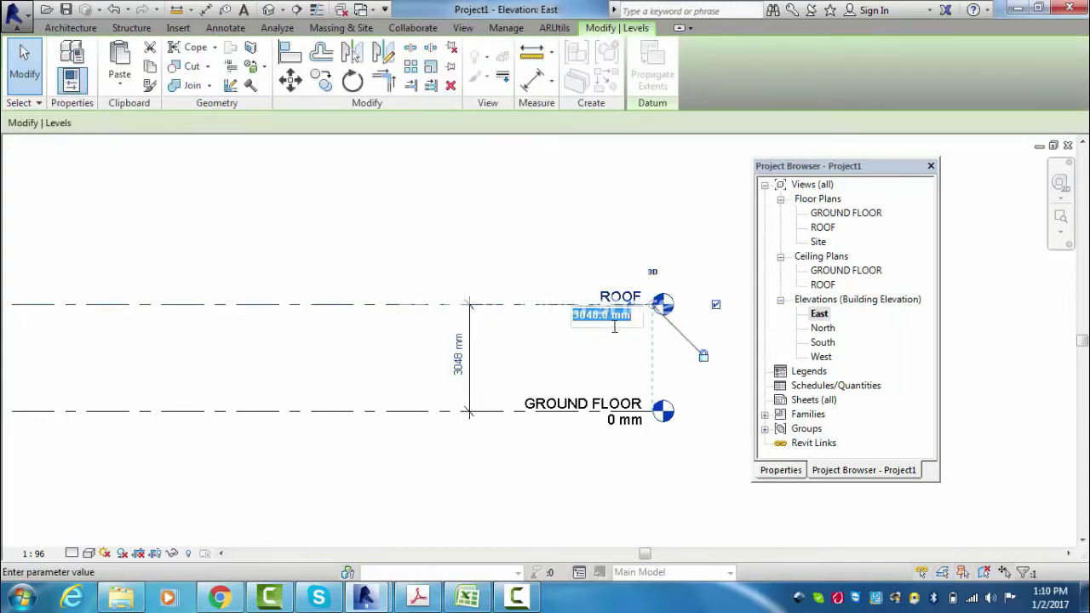
pyautogui.moveTo(611, 321); pyautogui.dragTo(545, 321)
pyautogui.write('2550')
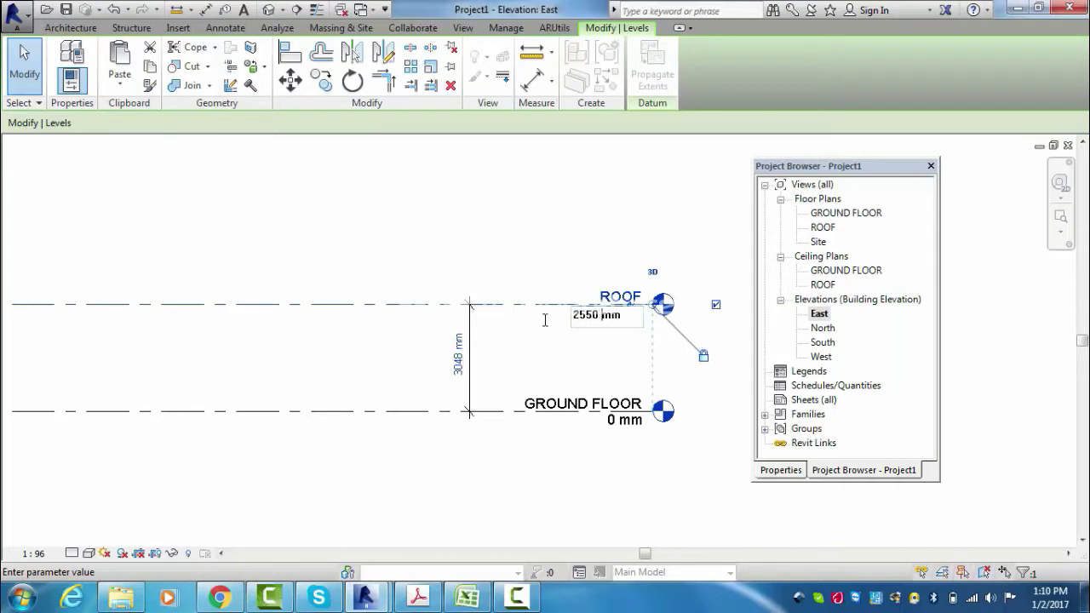
pyautogui.press('Return')
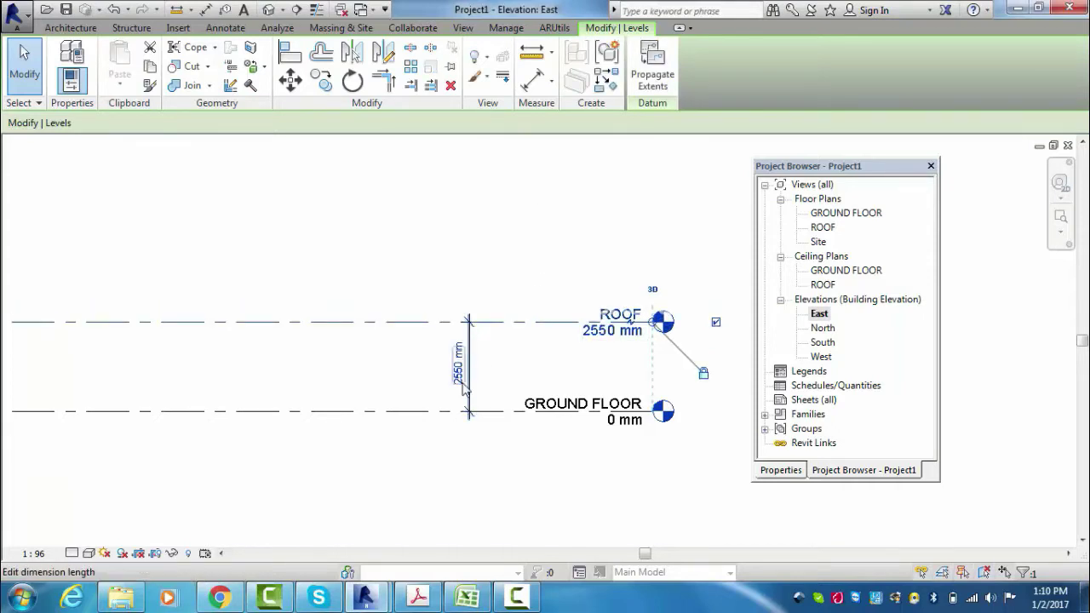
pyautogui.click(650, 485)
# Step: Try raising GROUND FLOOR to 100 mm, then undo it back to 0 mm
pyautogui.click(615, 426)
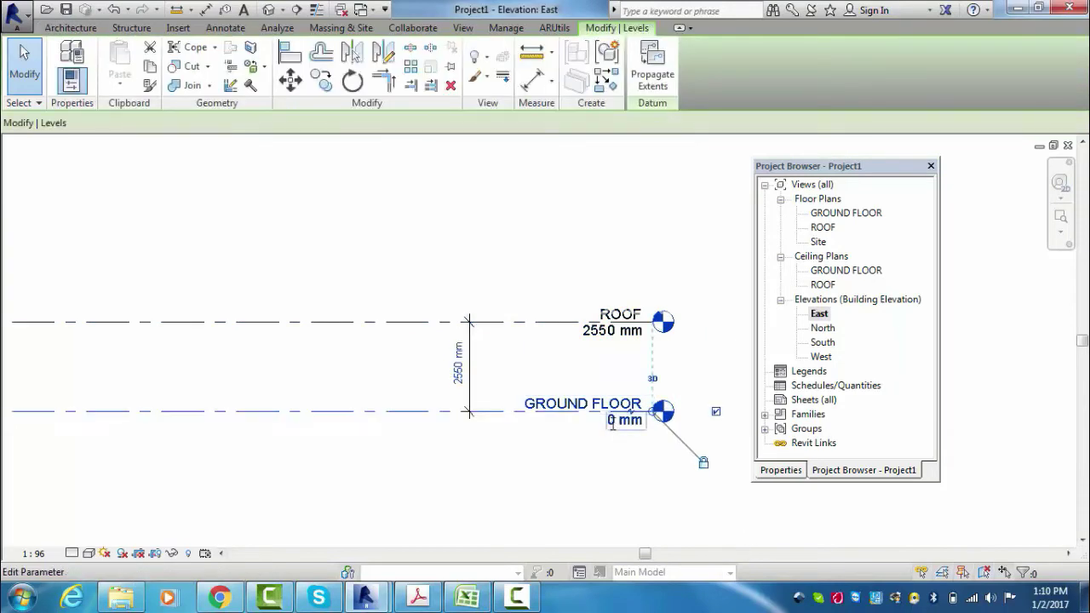
pyautogui.click(615, 426)
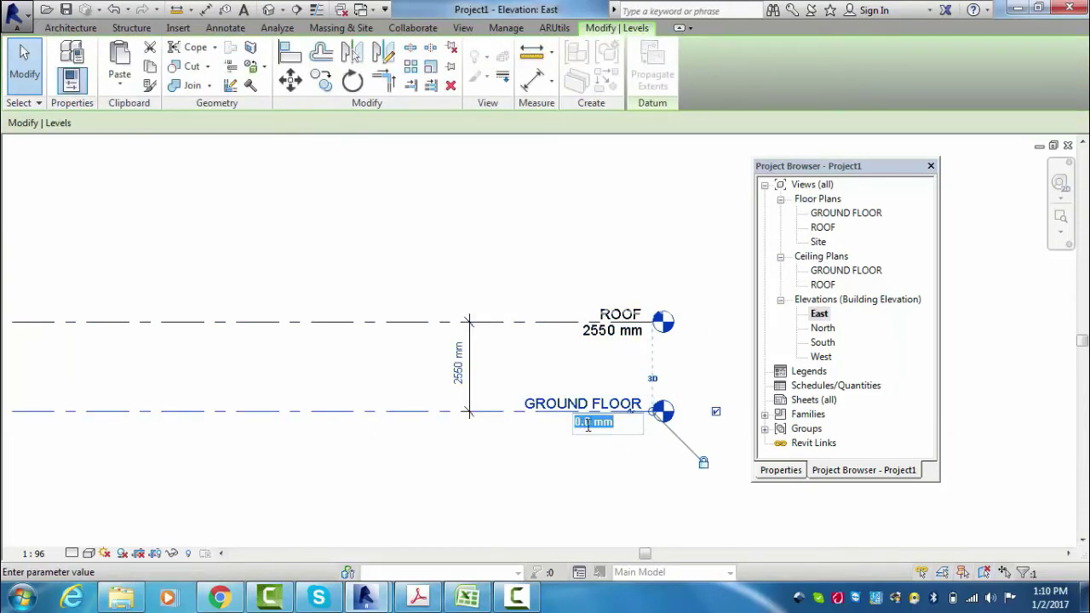
pyautogui.moveTo(590, 424); pyautogui.dragTo(576, 422)
pyautogui.write('1')
pyautogui.press('Return')
pyautogui.click(609, 264)
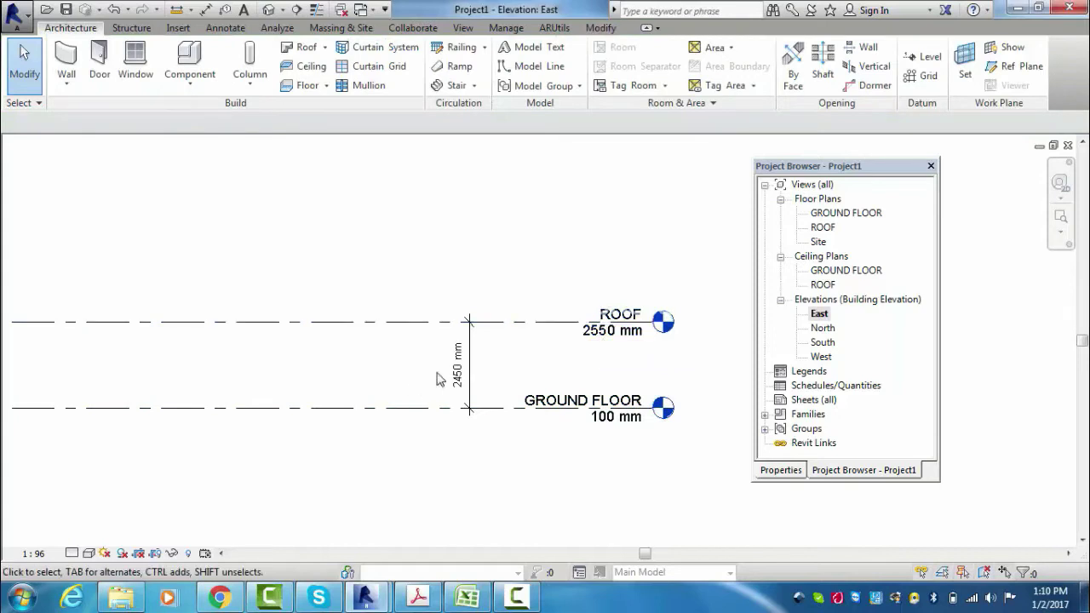
pyautogui.doubleClick(602, 332)
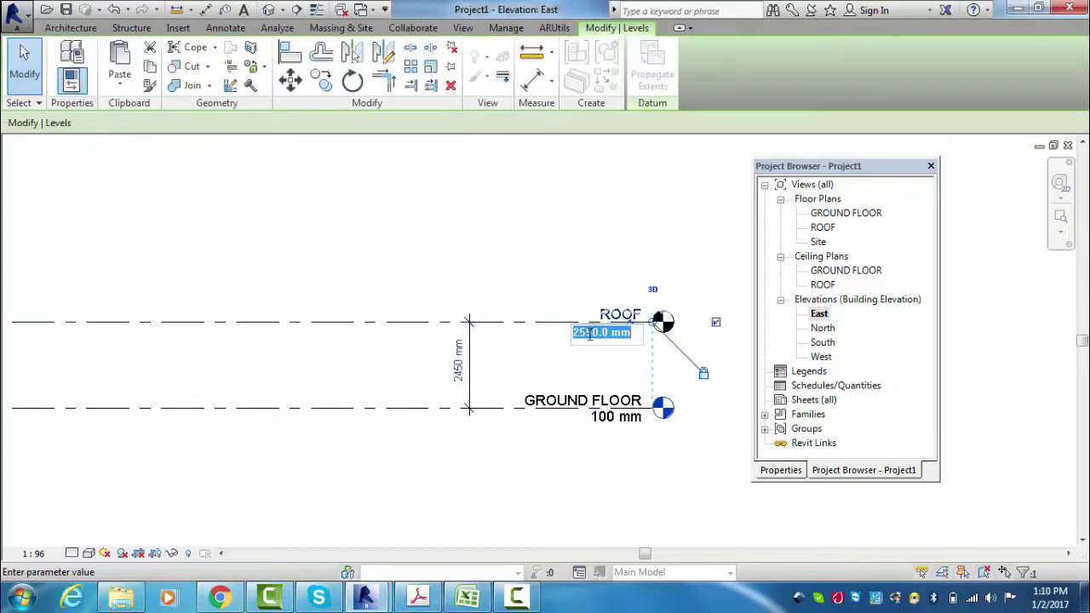
pyautogui.press('Return')
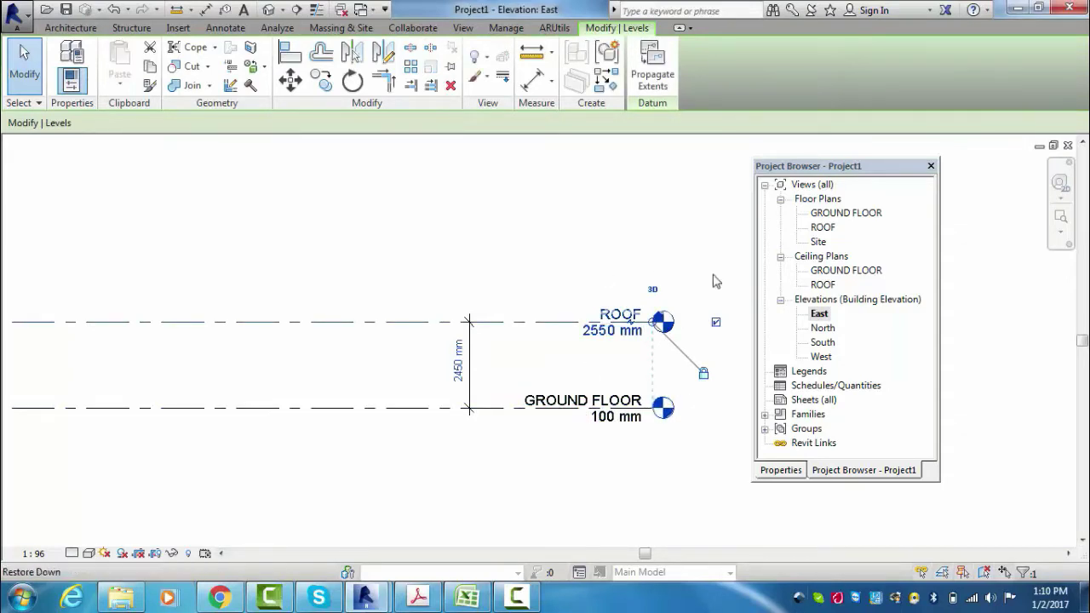
pyautogui.click(113, 11)
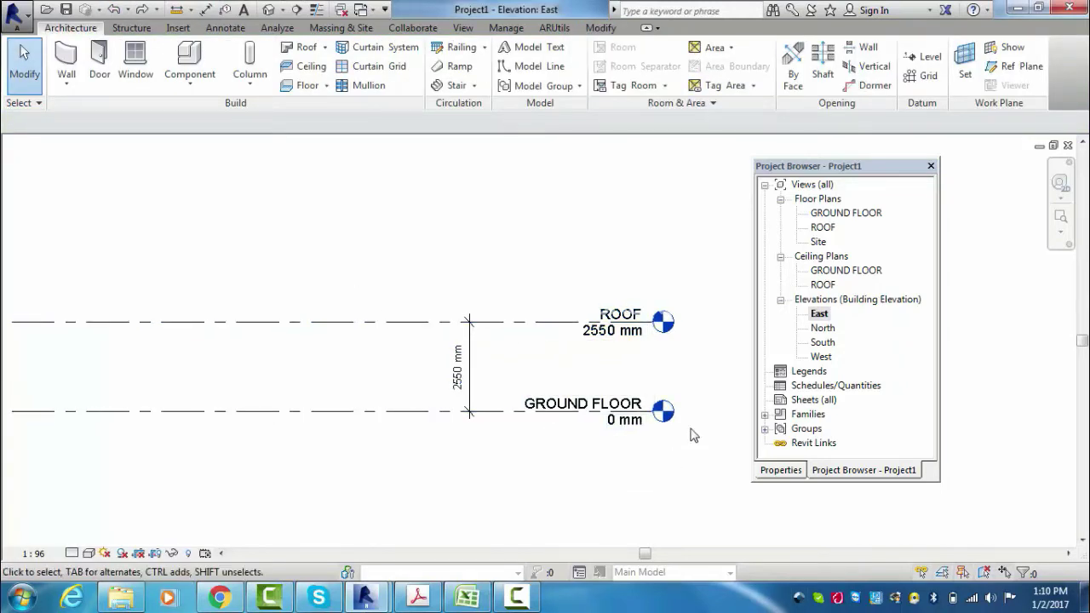
pyautogui.scroll(-1, 691, 438)
pyautogui.scroll(-1, 371, 305)
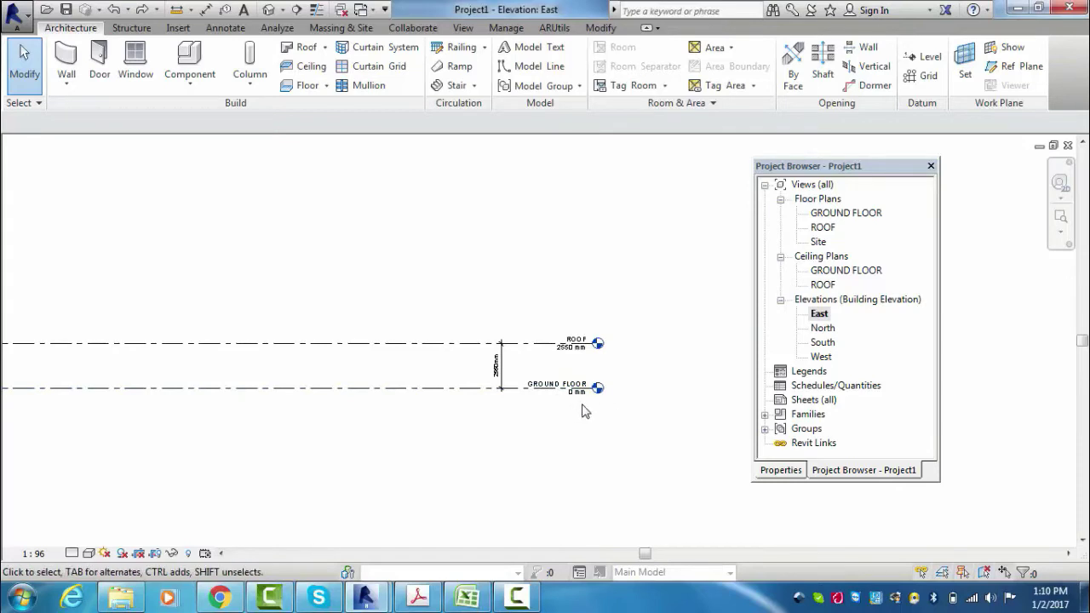
pyautogui.scroll(2, 604, 398)
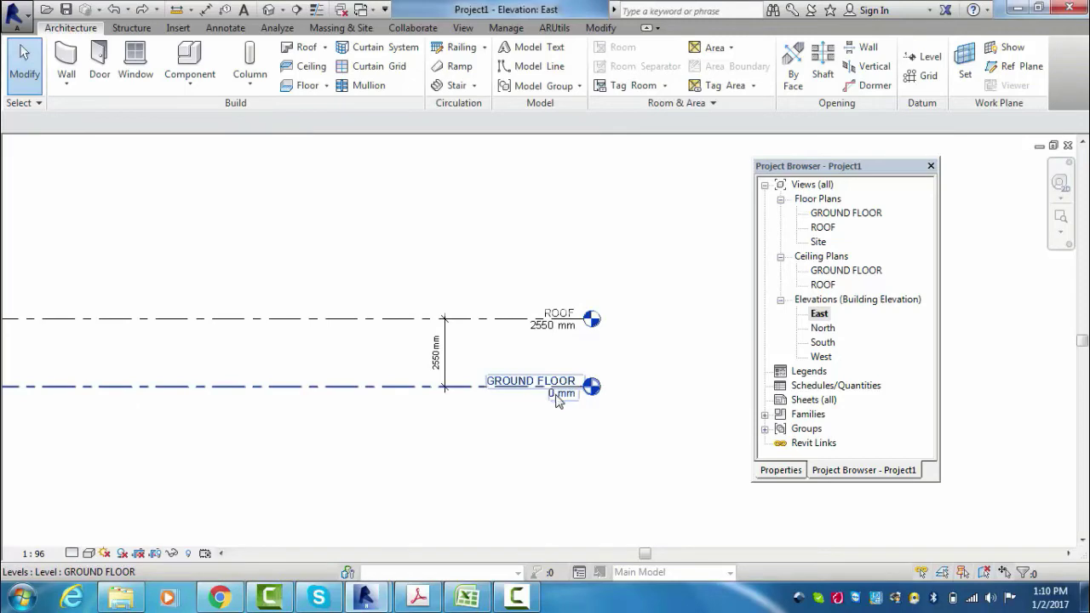
pyautogui.scroll(-1, 647, 387)
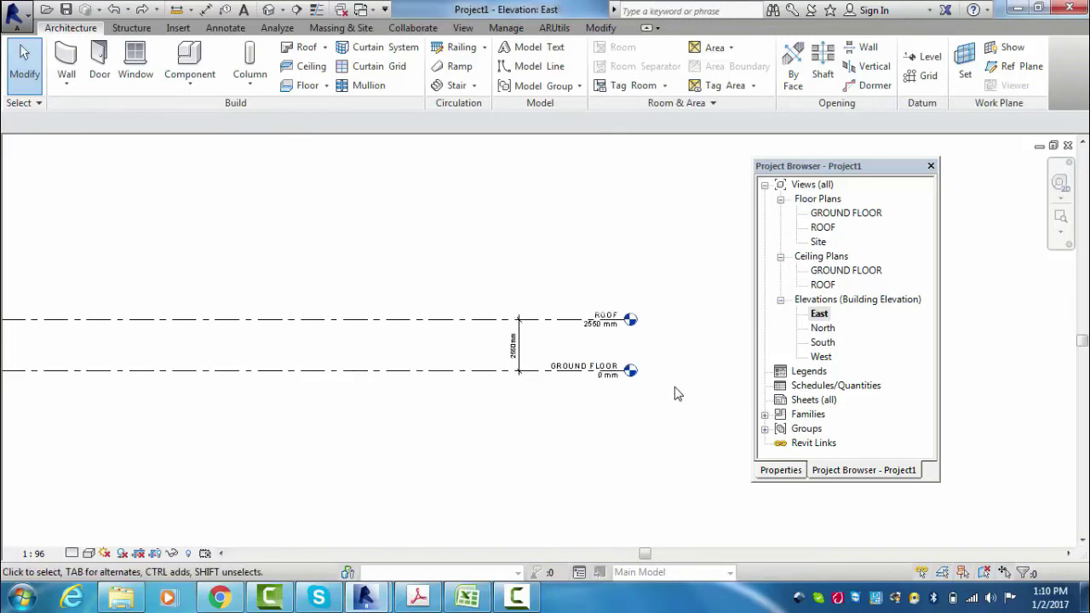
pyautogui.scroll(1, 669, 396)
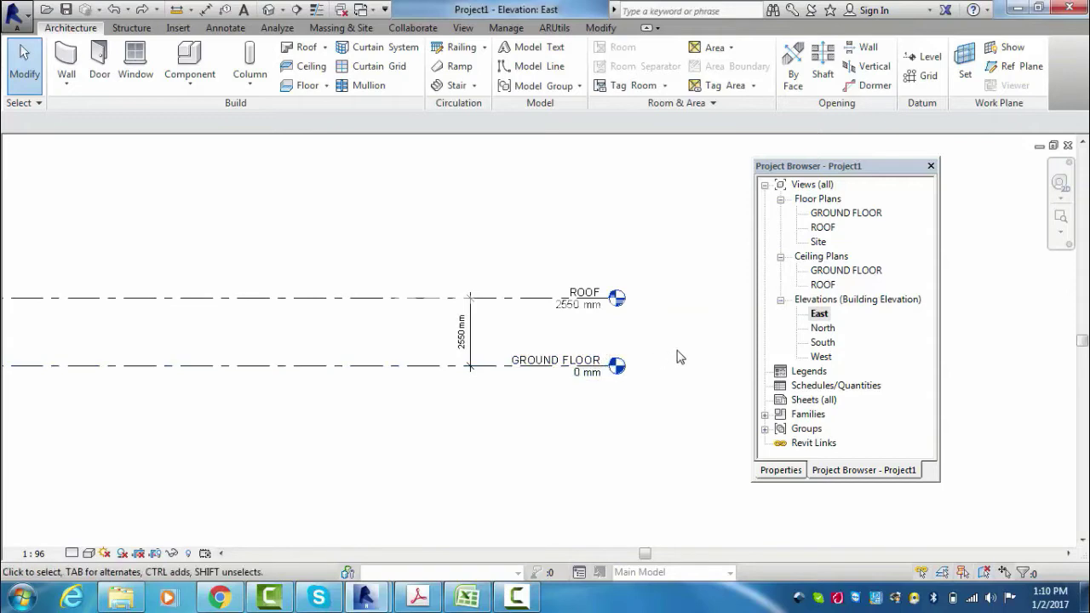
pyautogui.doubleClick(579, 361)
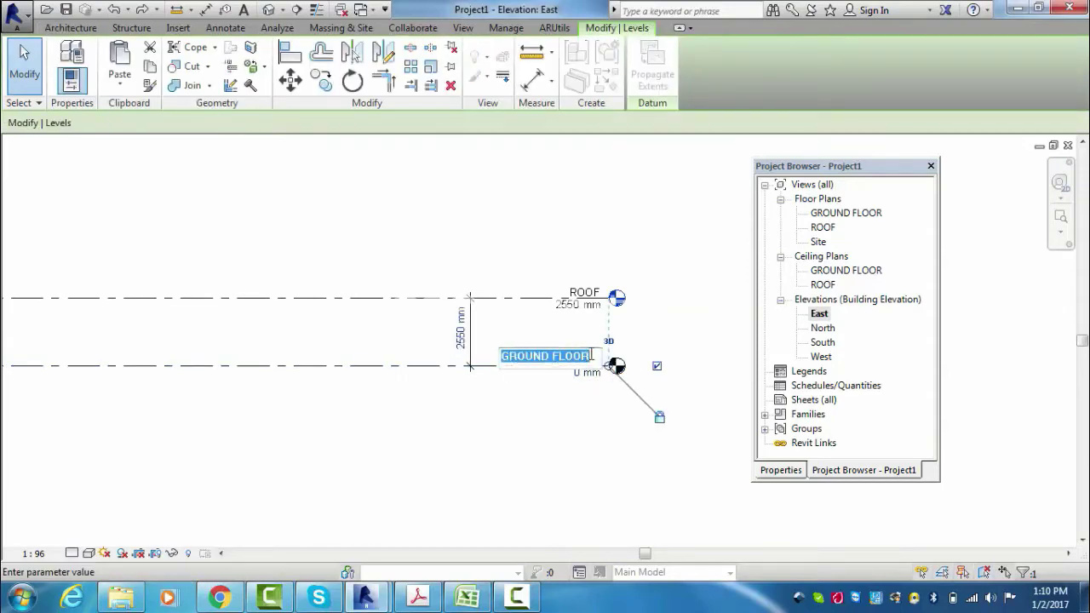
# Step: Append 'FINISH LEVEL' to the GROUND FLOOR name and its matching plan views
pyautogui.click(592, 356)
pyautogui.write('INISH LEVEL')
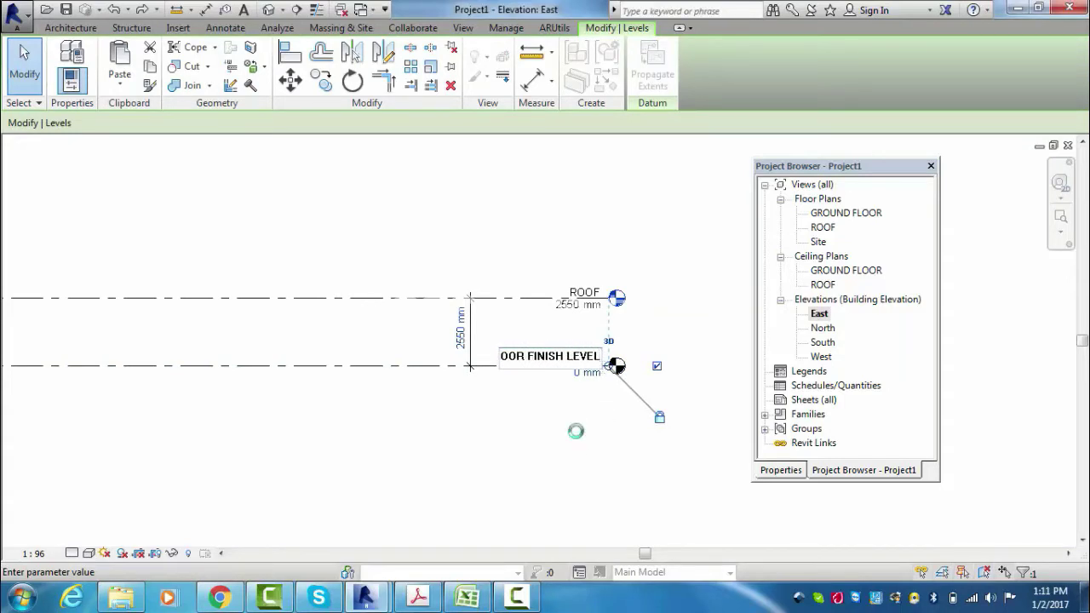
pyautogui.press('Return')
pyautogui.click(599, 304)
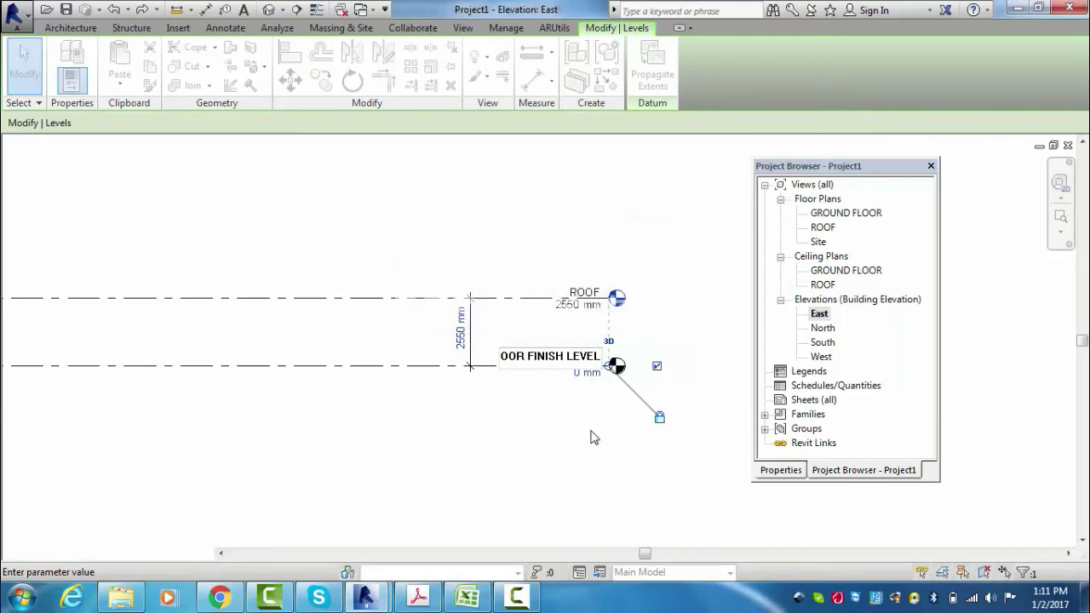
pyautogui.click(601, 452)
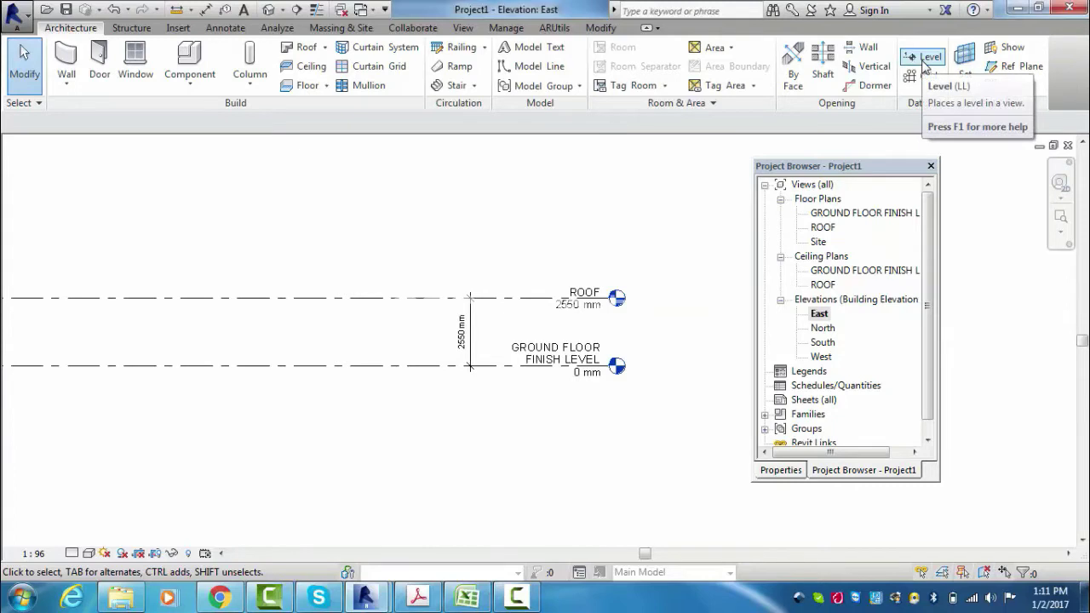
pyautogui.doubleClick(859, 213)
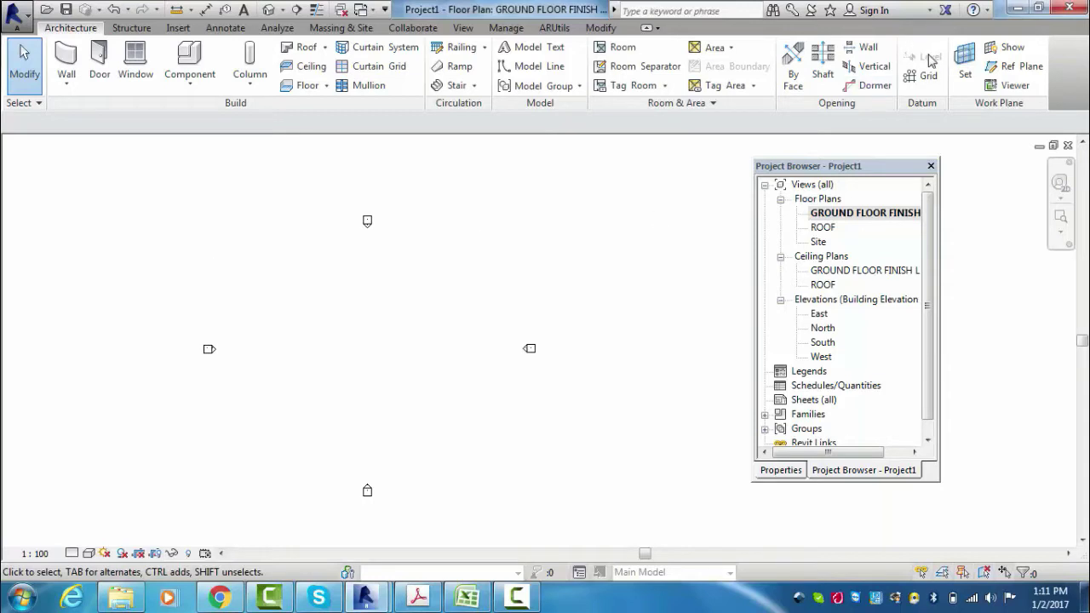
pyautogui.doubleClick(818, 315)
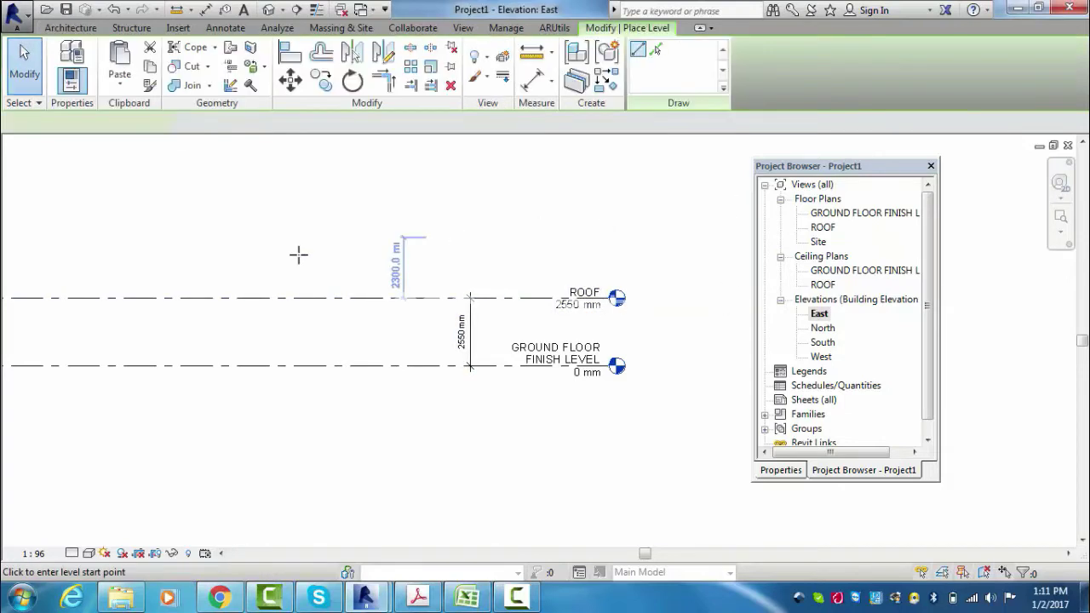
# Step: Draw a new level, Level 3(1), at -600 mm below the ground level with its plans
pyautogui.click(72, 382)
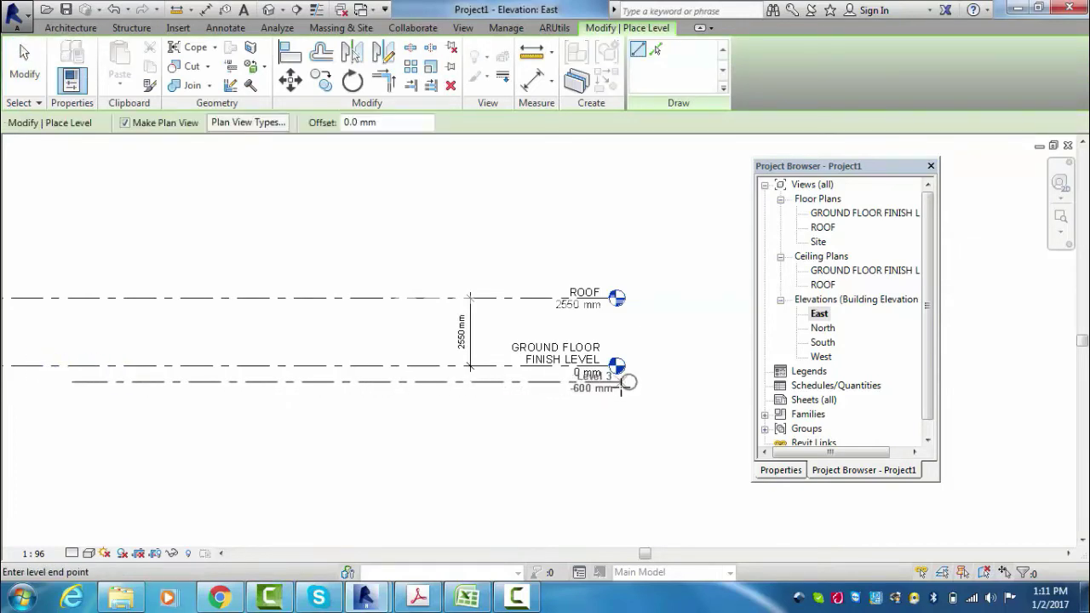
pyautogui.scroll(3, 601, 394)
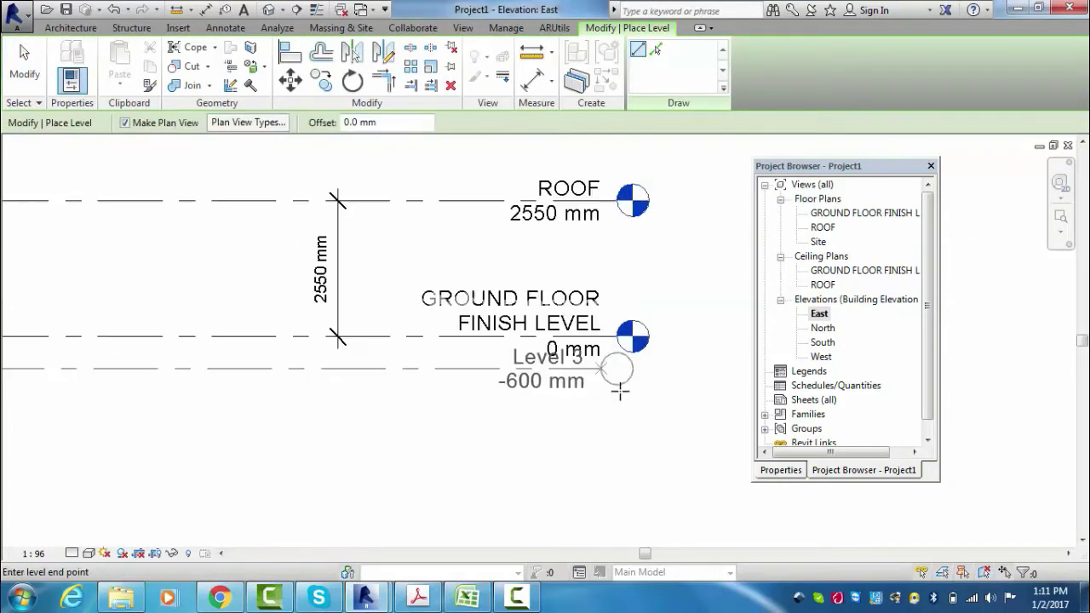
pyautogui.scroll(2, 613, 379)
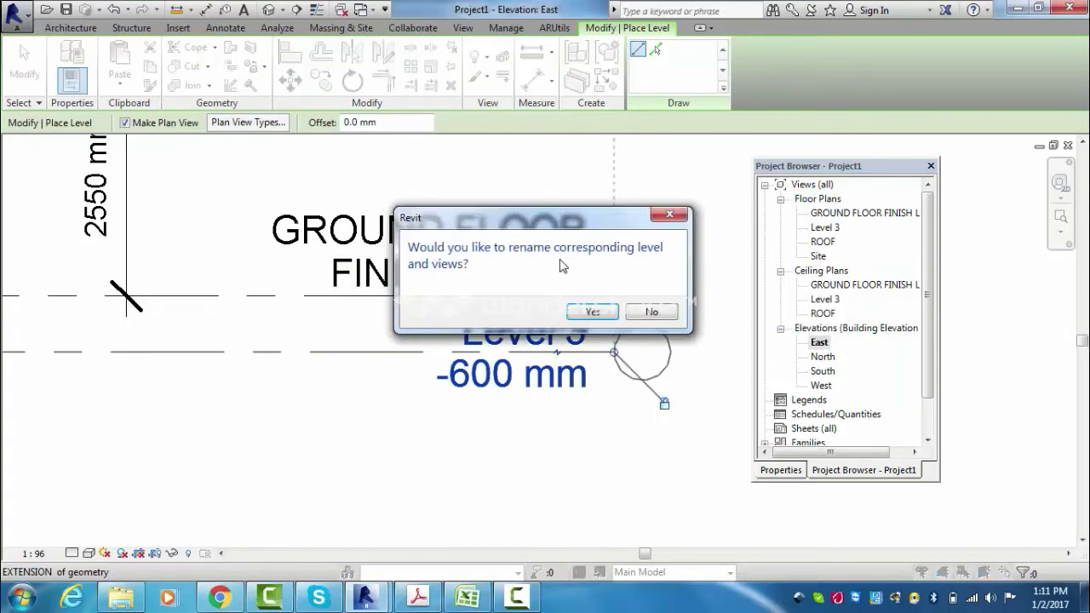
pyautogui.click(593, 312)
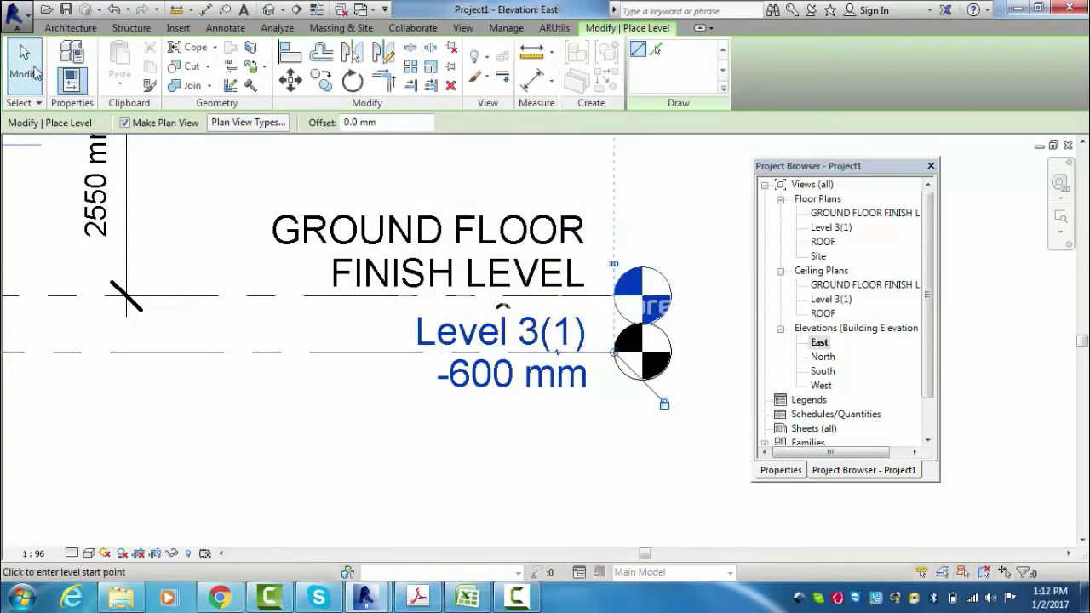
pyautogui.press('Escape')
pyautogui.press('Escape')
pyautogui.scroll(-2, 508, 388)
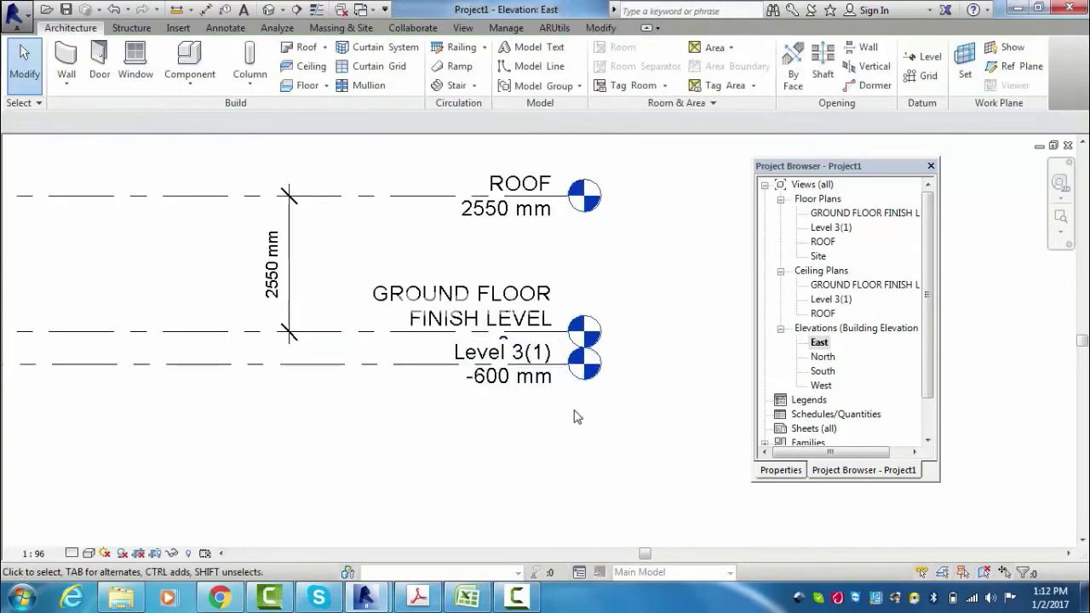
pyautogui.scroll(-2, 574, 417)
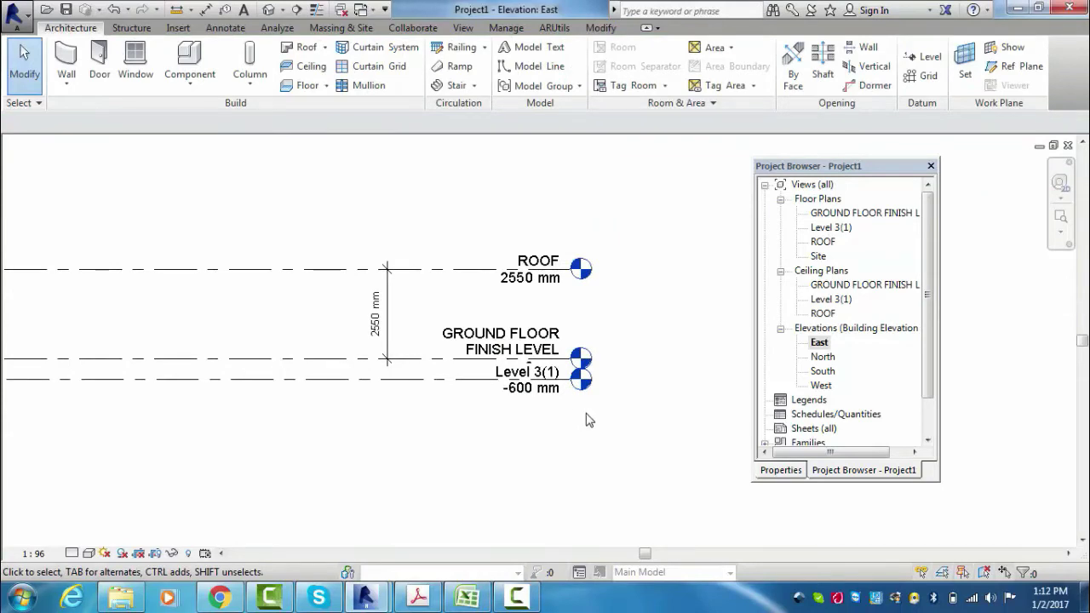
# Step: Create a level similar to ROOF at 3350 mm, producing Level 4(1) with its plans
pyautogui.click(477, 389)
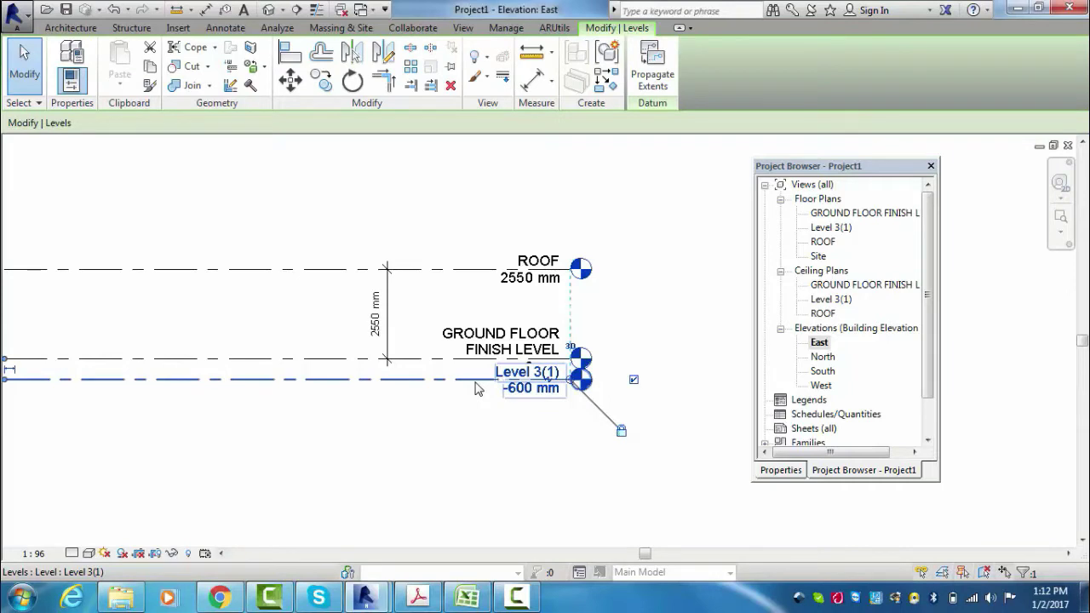
pyautogui.click(444, 286)
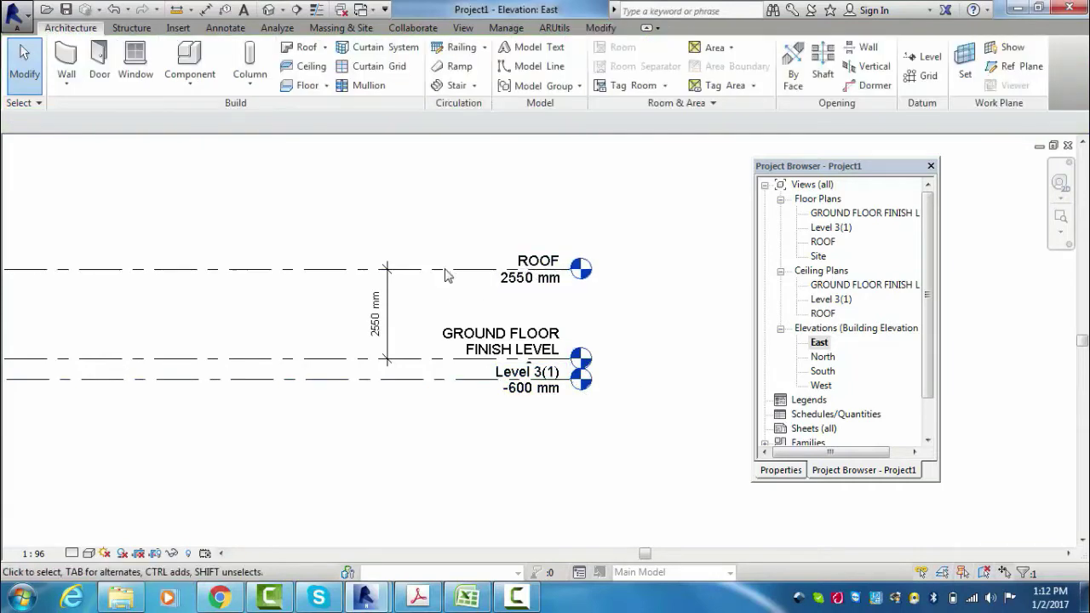
pyautogui.click(260, 273)
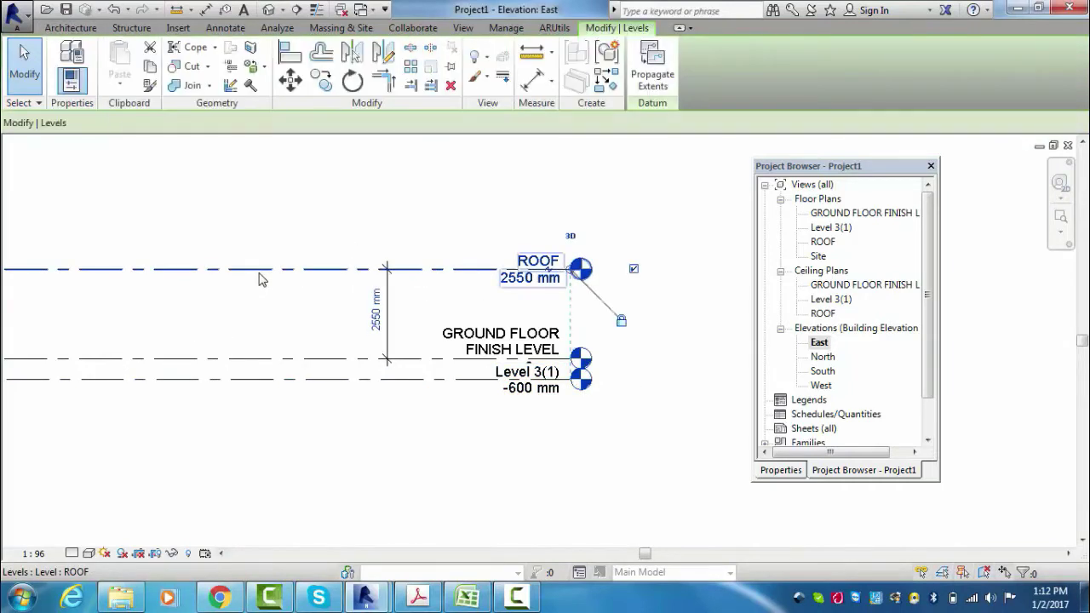
pyautogui.click(606, 80)
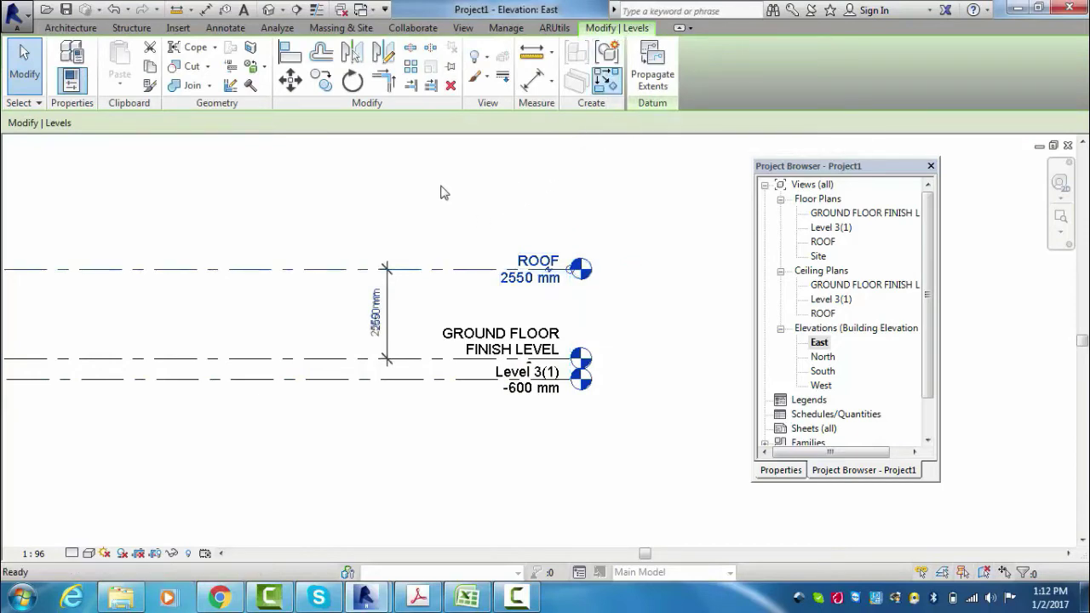
pyautogui.click(29, 241)
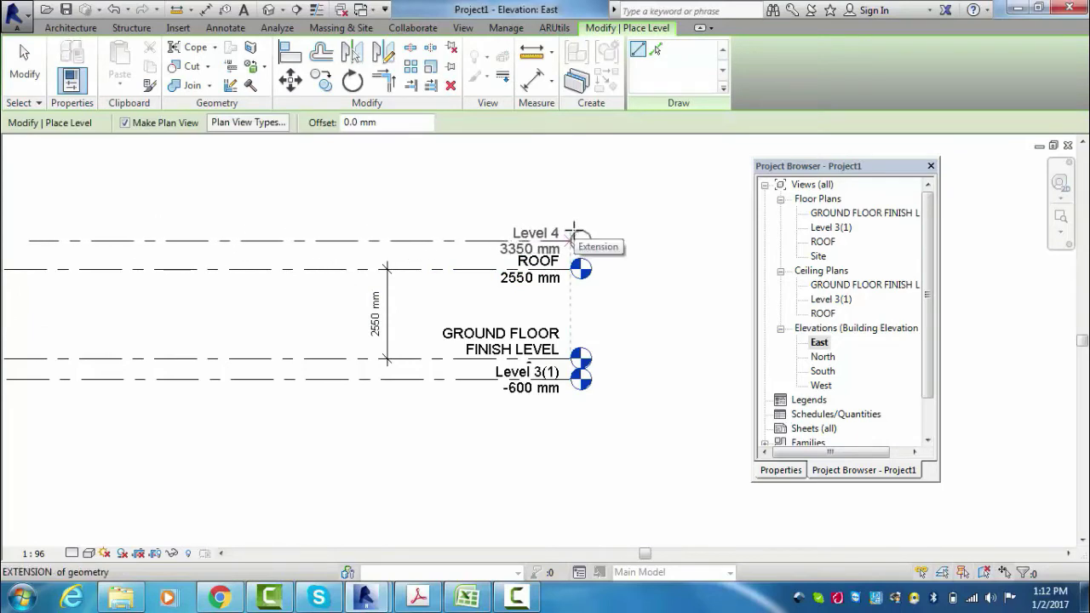
pyautogui.click(574, 235)
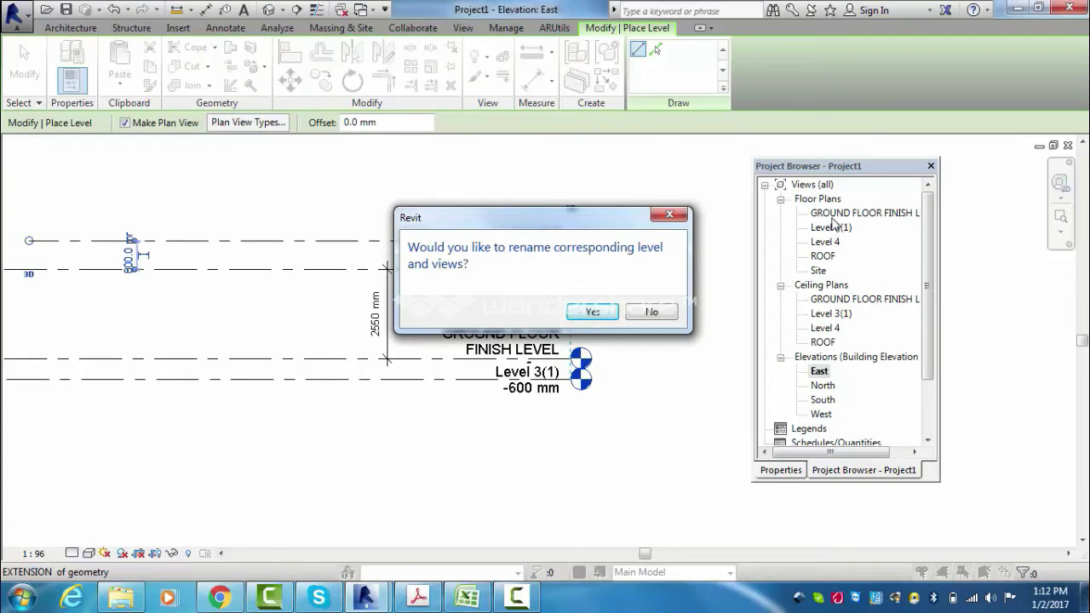
pyautogui.click(592, 312)
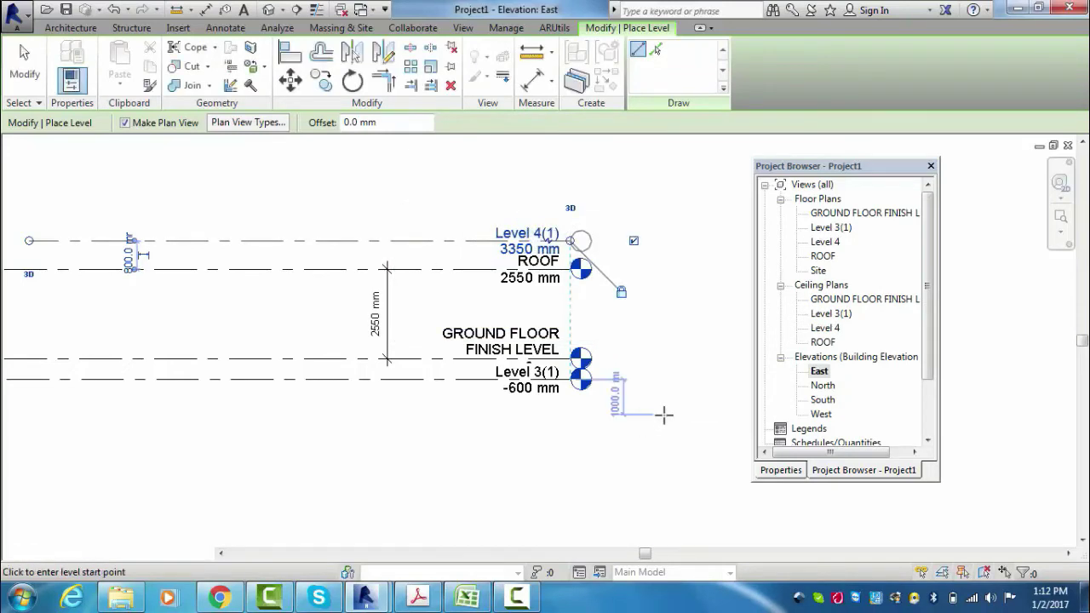
pyautogui.click(23, 64)
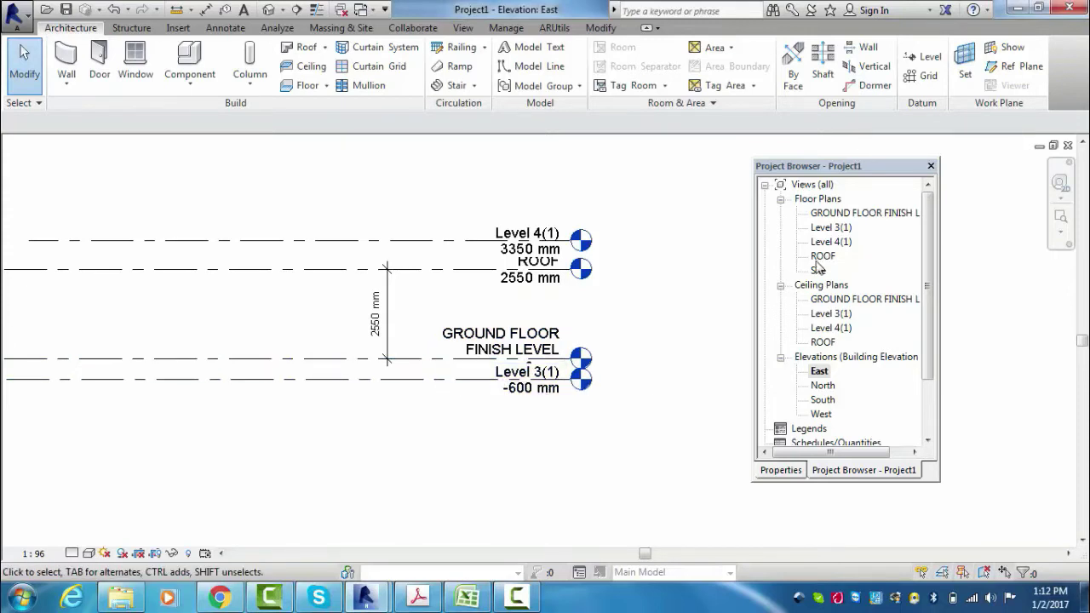
pyautogui.click(286, 271)
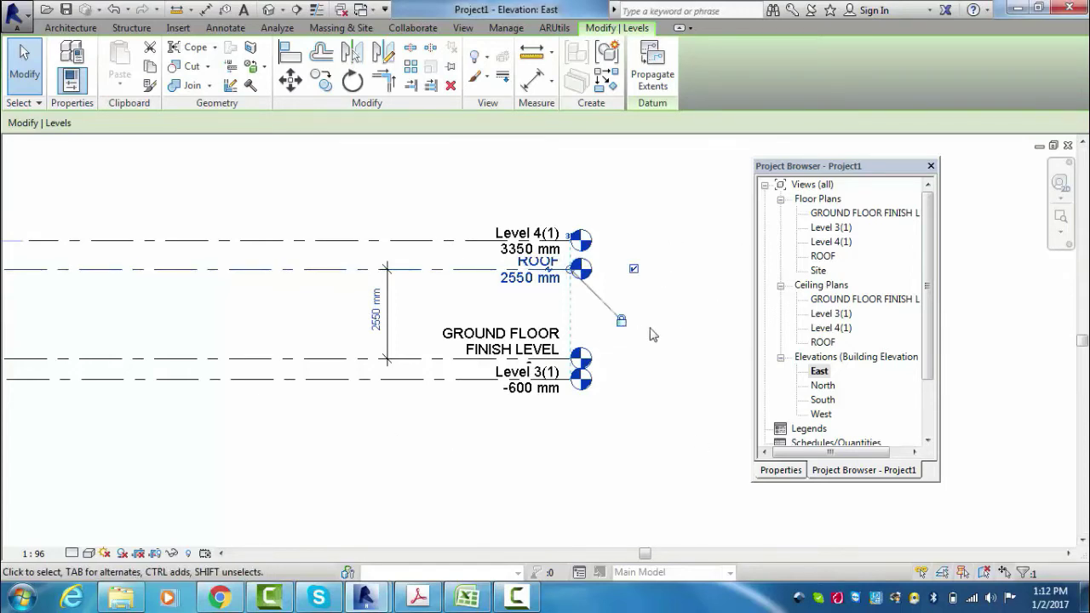
# Step: Rename Level 4(1) to 'PARAPET LEVEL', updating its floor and ceiling plan names
pyautogui.scroll(-1, 671, 380)
pyautogui.scroll(-1, 677, 381)
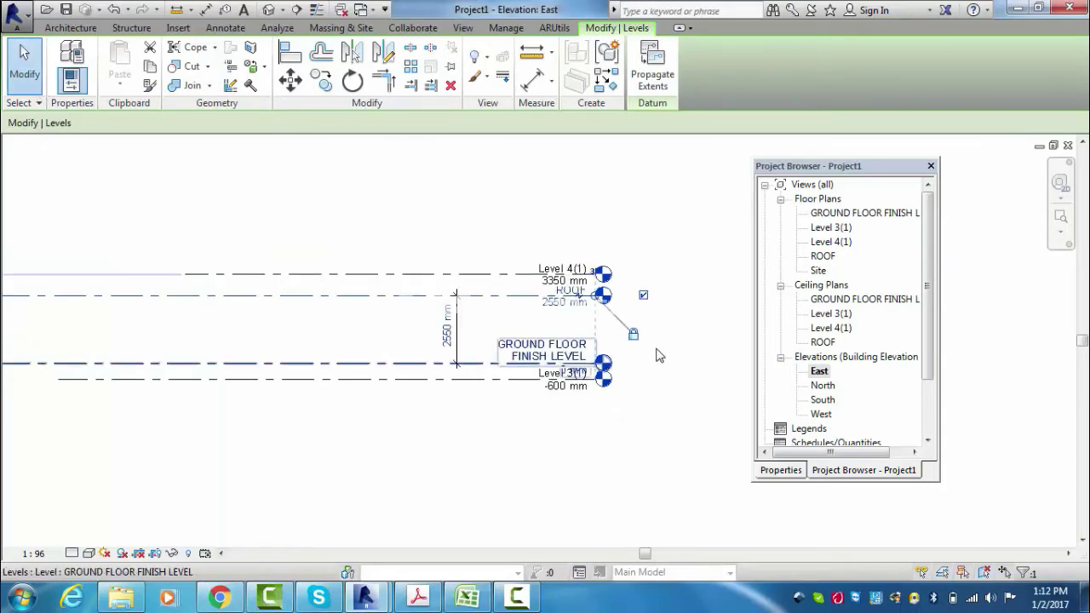
pyautogui.scroll(3, 579, 425)
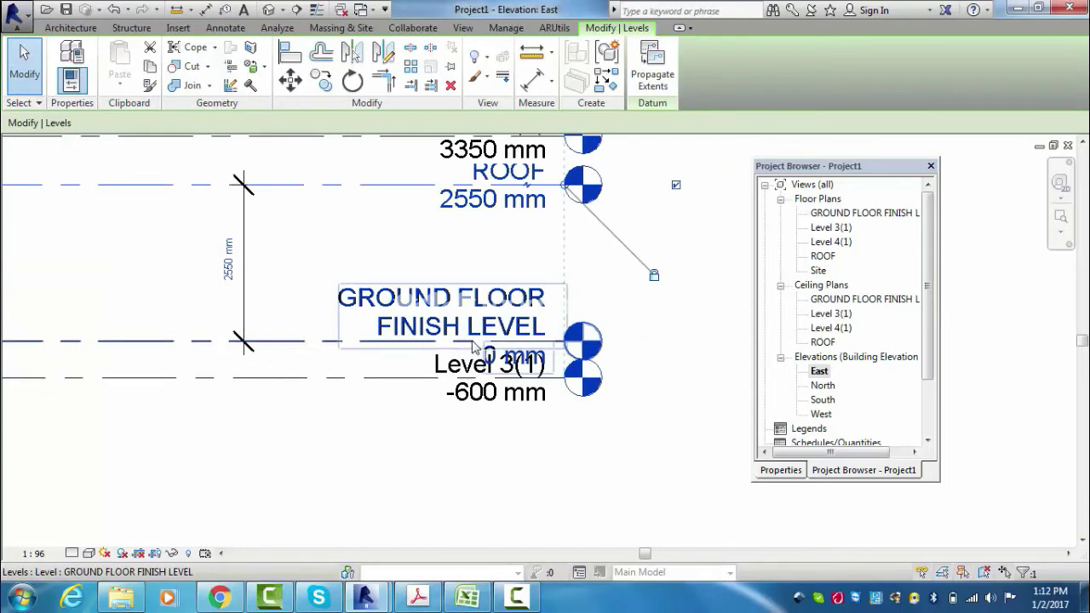
pyautogui.press('Escape')
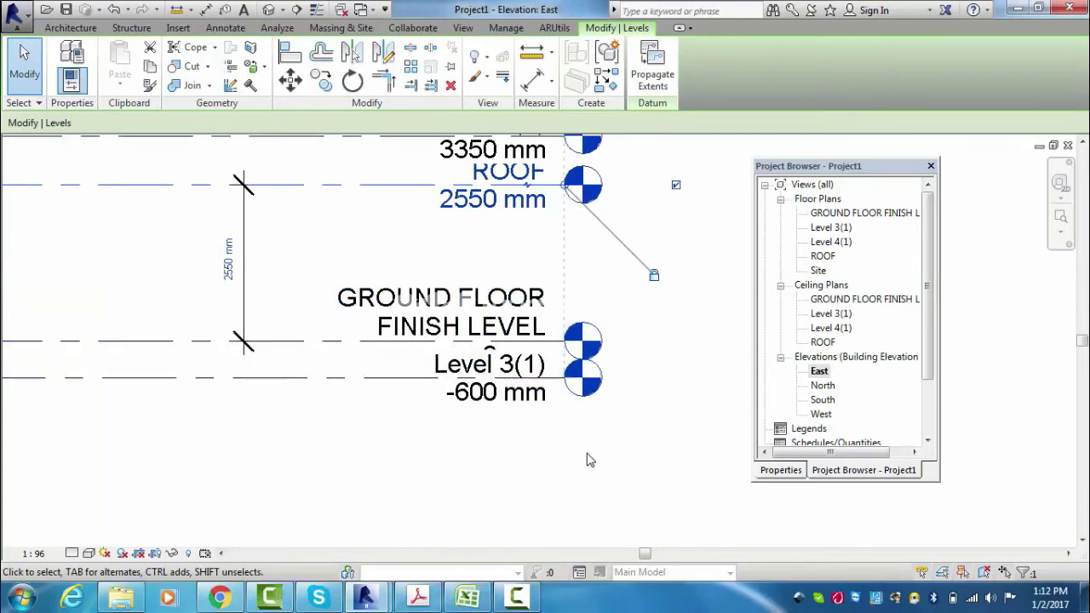
pyautogui.scroll(-1, 607, 345)
pyautogui.scroll(2, 560, 191)
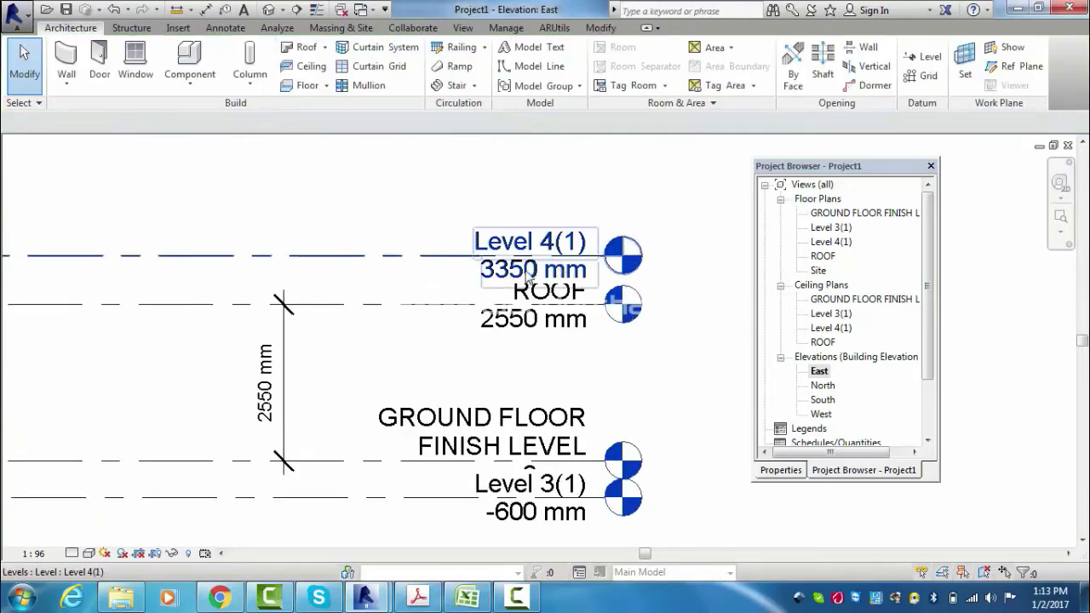
pyautogui.doubleClick(518, 245)
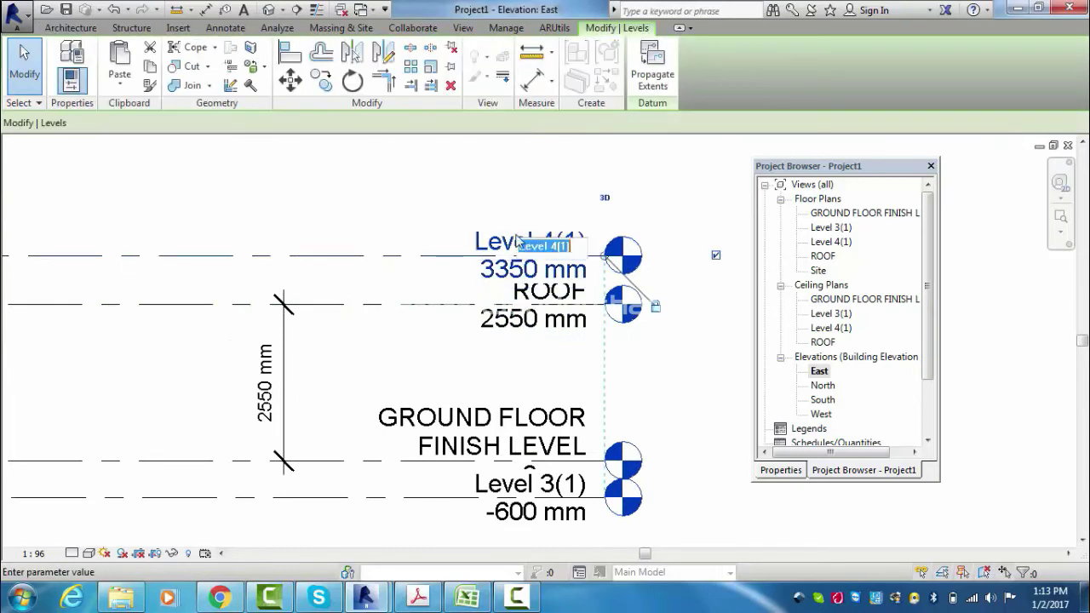
pyautogui.write('PARAPET L')
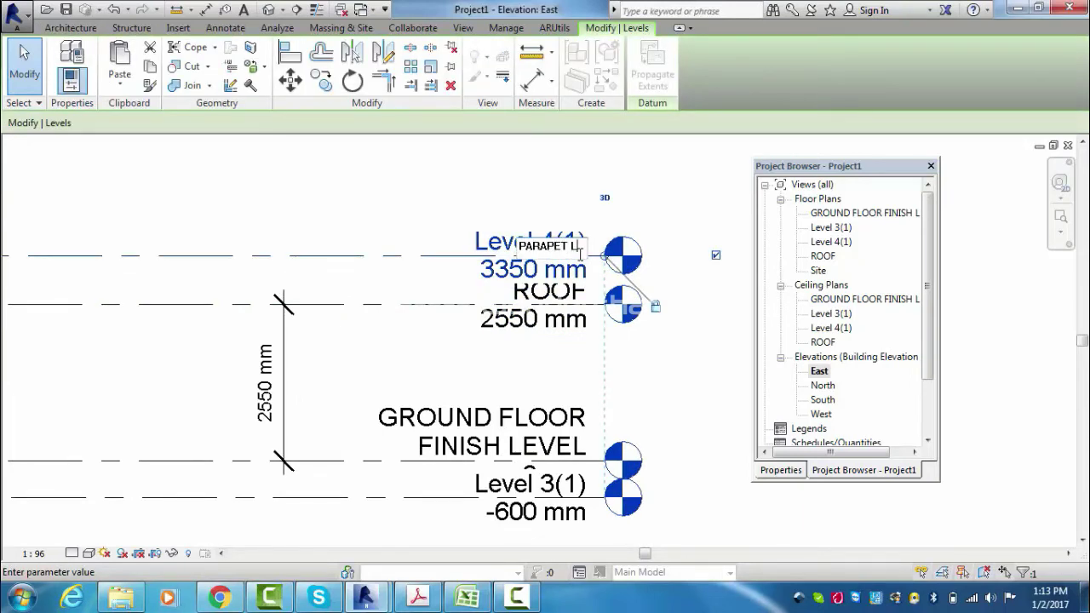
pyautogui.write('VEL')
pyautogui.press('Return')
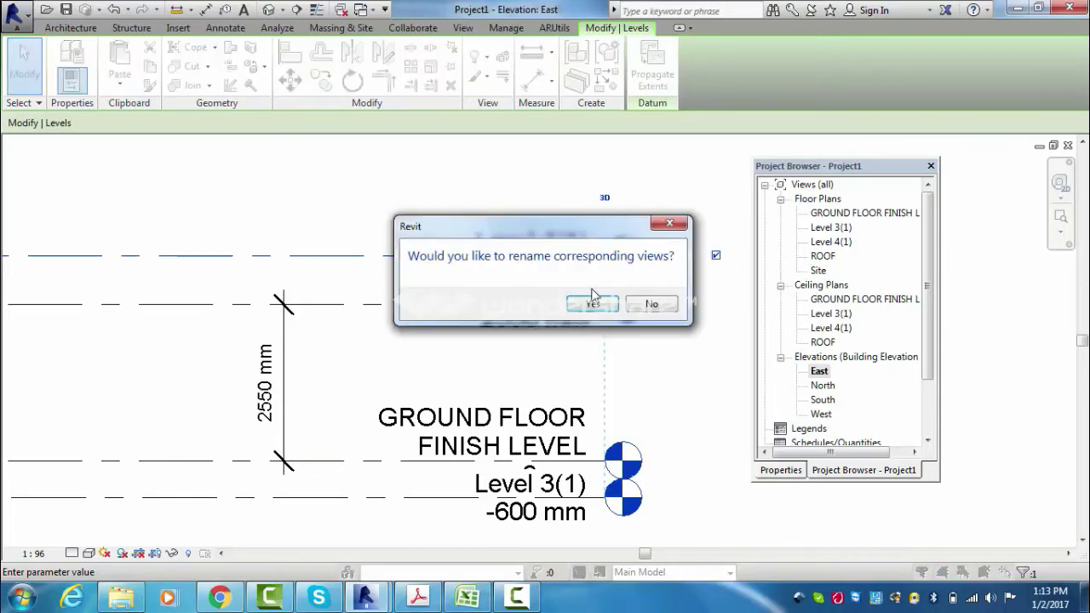
pyautogui.click(593, 306)
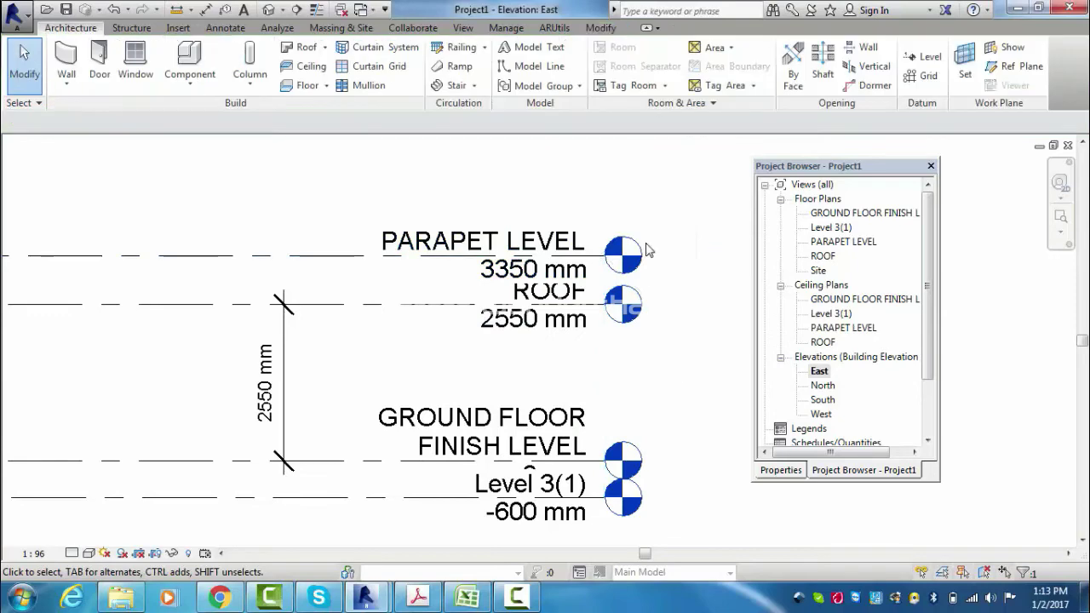
pyautogui.moveTo(528, 511); pyautogui.dragTo(549, 338, button='middle')
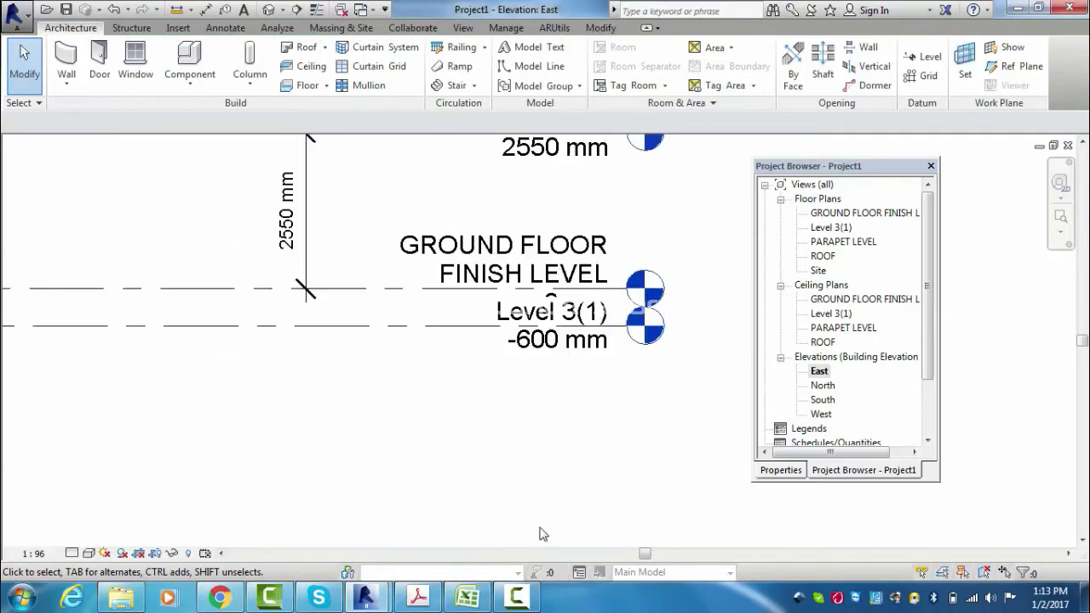
# Step: Rename Level 3(1) to GROUND FLOOR and rename its floor and ceiling plans to match
pyautogui.doubleClick(525, 322)
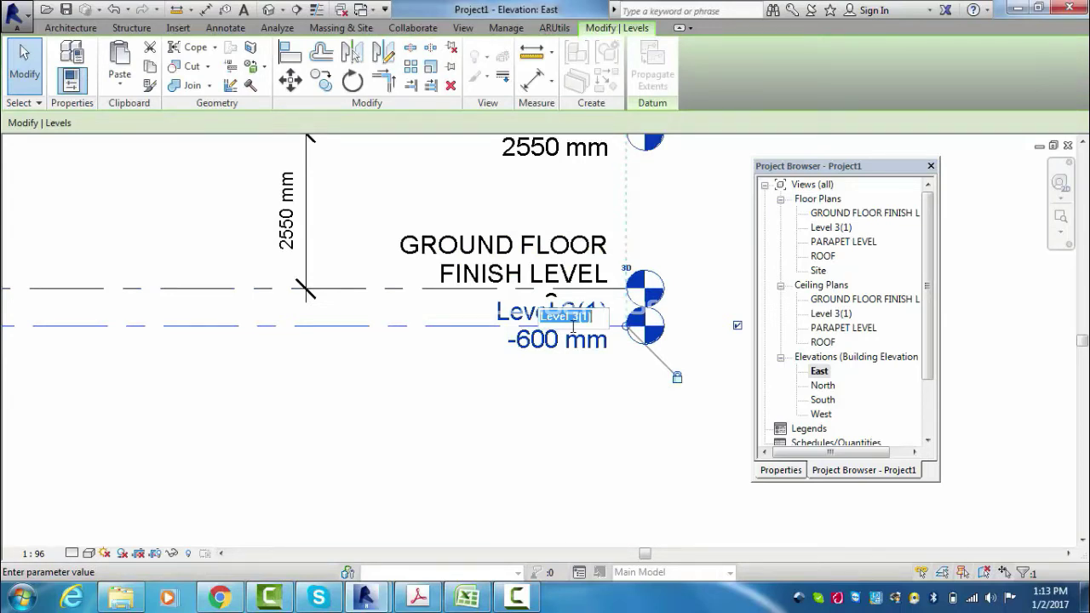
pyautogui.write('GROUND')
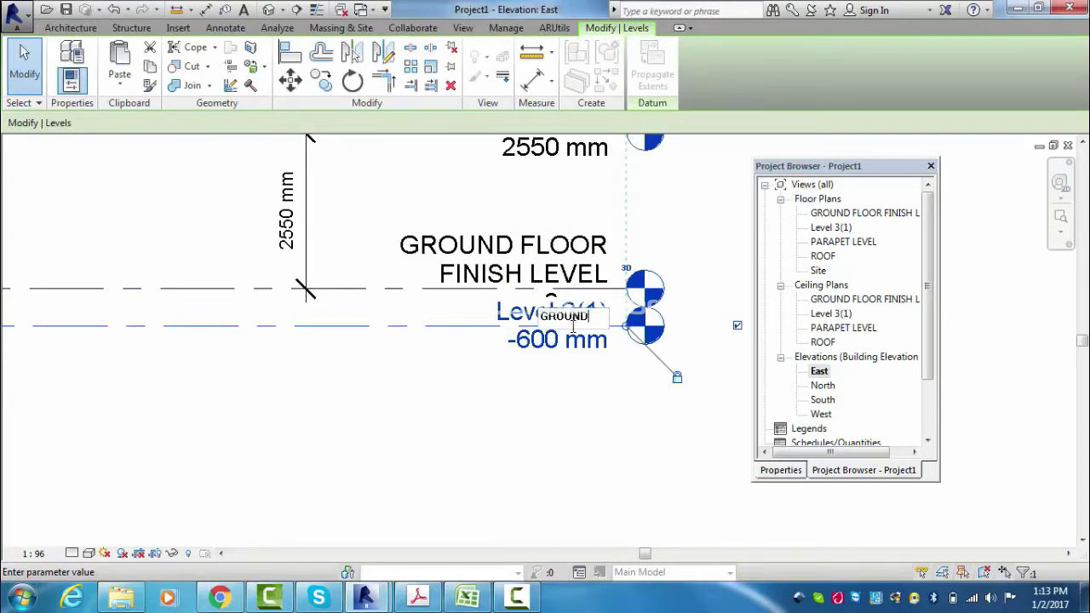
pyautogui.write('OOR')
pyautogui.press('Return')
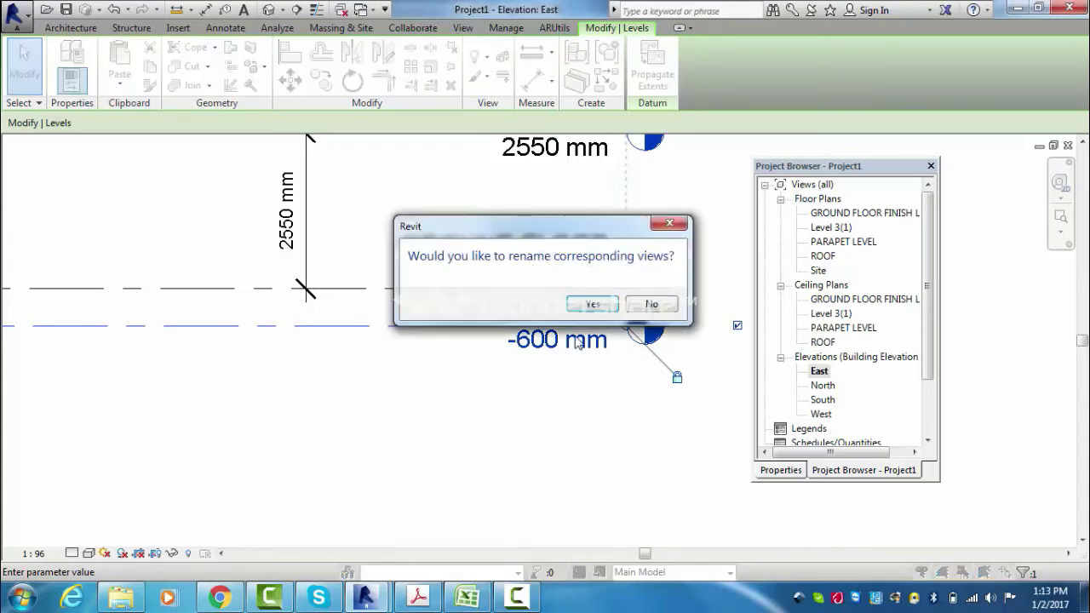
pyautogui.click(588, 308)
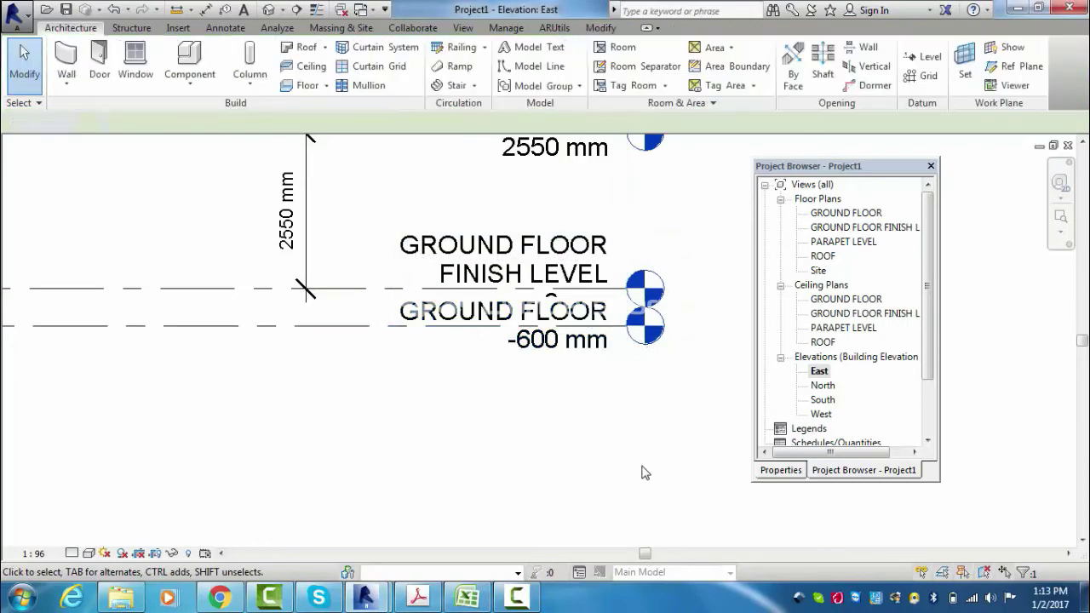
pyautogui.scroll(-1, 488, 498)
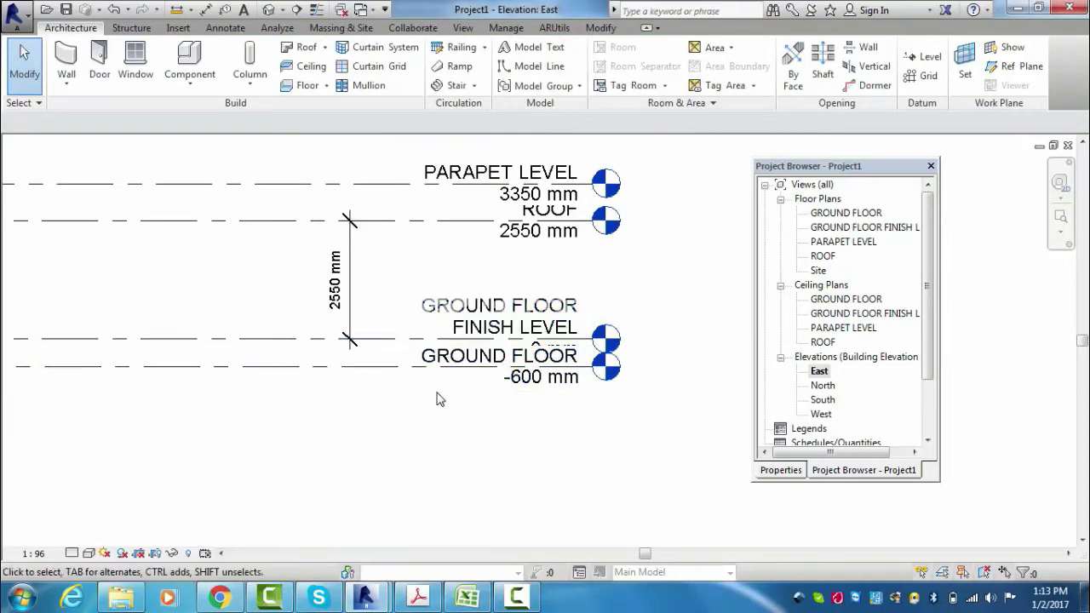
# Step: Add an elbow to the GROUND FLOOR level head
pyautogui.scroll(2, 584, 447)
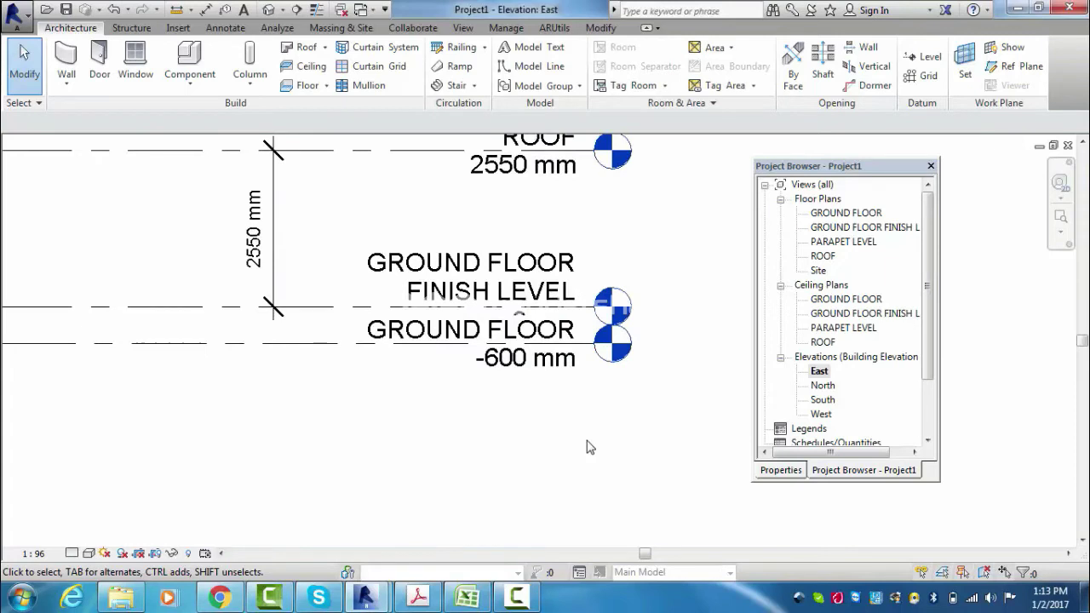
pyautogui.click(356, 355)
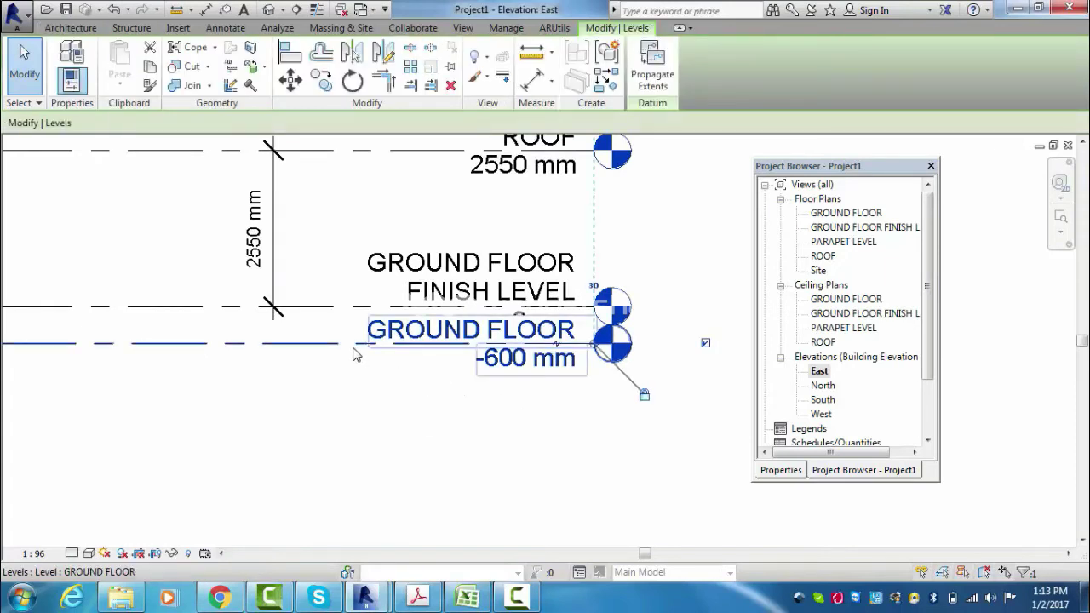
pyautogui.click(557, 345)
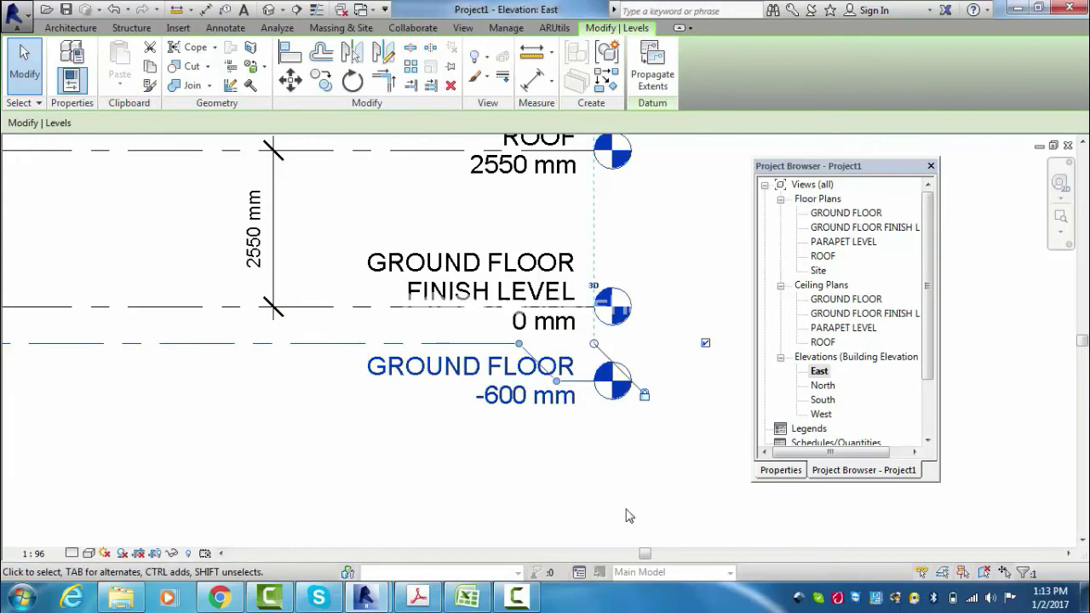
pyautogui.click(609, 475)
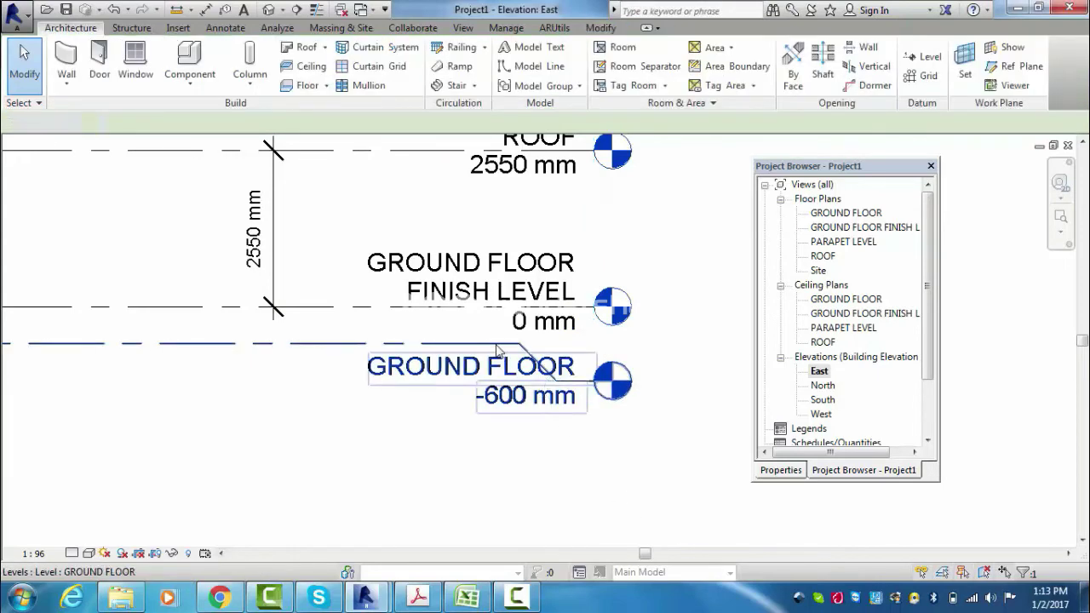
# Step: Drag the GROUND FLOOR head down on its elbow, clear of the FINISH LEVEL label
pyautogui.click(499, 349)
pyautogui.moveTo(558, 381)
pyautogui.mouseDown()
pyautogui.moveTo(568, 437)
pyautogui.moveTo(556, 407)
pyautogui.mouseUp()
pyautogui.click(618, 474)
pyautogui.click(557, 408)
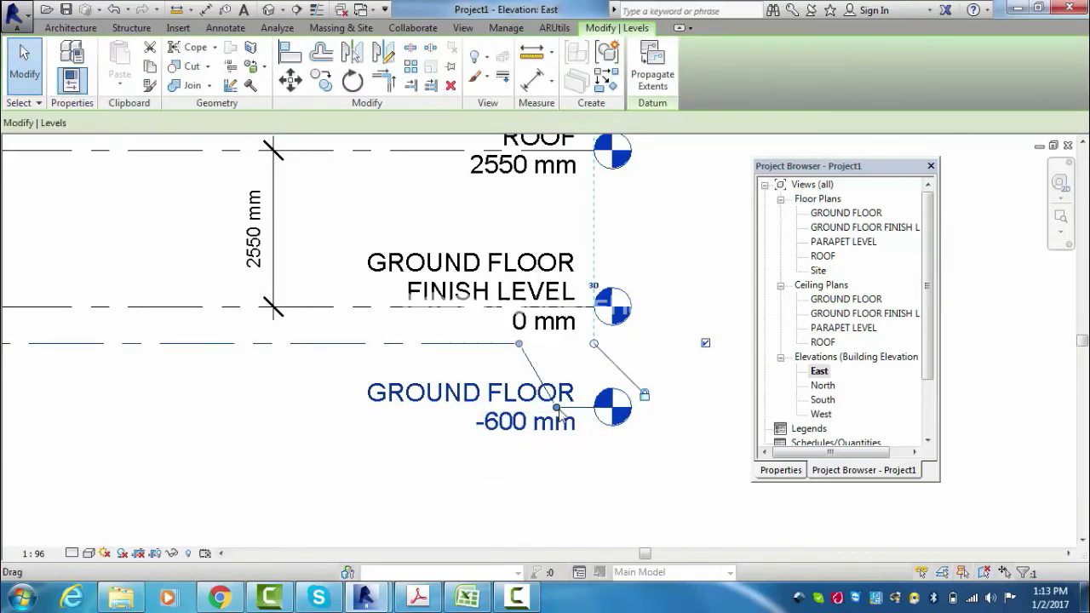
pyautogui.moveTo(555, 408); pyautogui.dragTo(556, 411)
pyautogui.moveTo(562, 454); pyautogui.dragTo(594, 452)
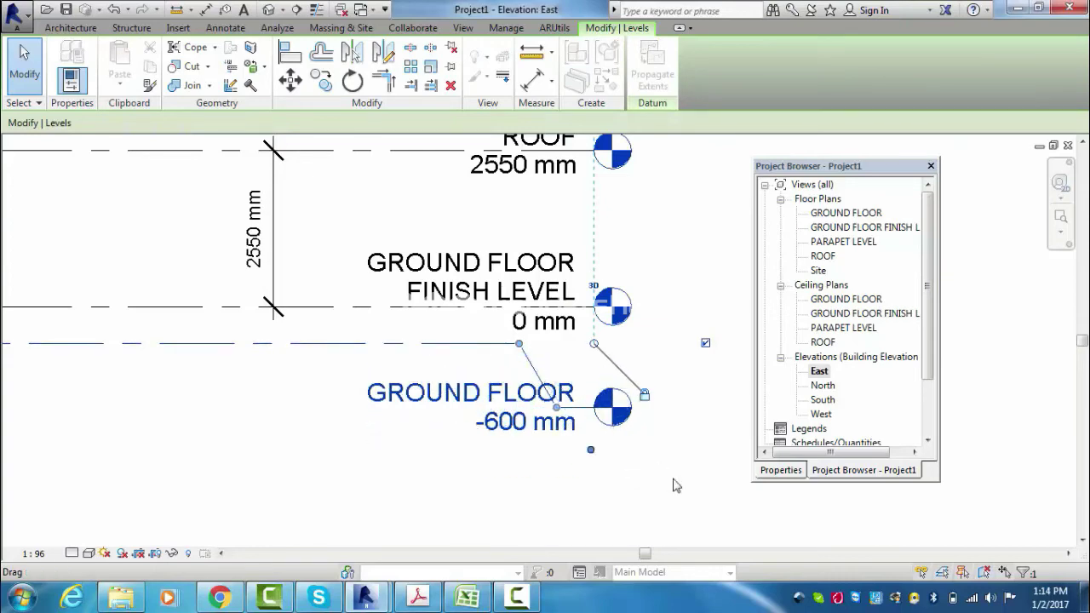
pyautogui.click(676, 485)
pyautogui.scroll(-2, 506, 452)
pyautogui.scroll(2, 477, 247)
pyautogui.scroll(1, 353, 300)
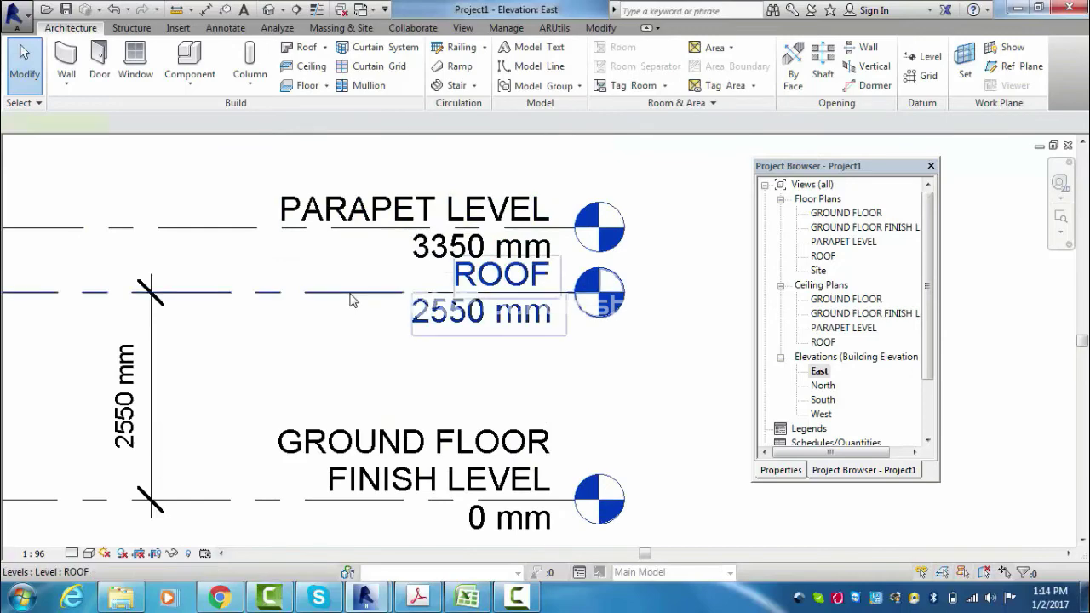
# Step: Offset the ROOF level head on an elbow, clear of the PARAPET LEVEL head
pyautogui.click(353, 300)
pyautogui.click(527, 293)
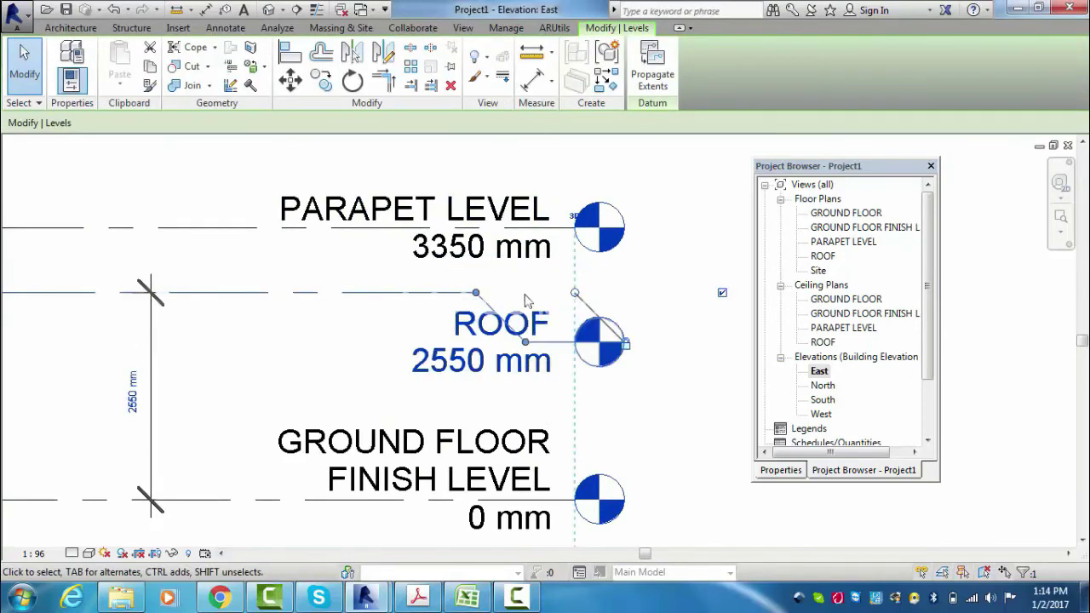
pyautogui.click(673, 302)
pyautogui.scroll(-2, 517, 240)
pyautogui.scroll(-1, 561, 203)
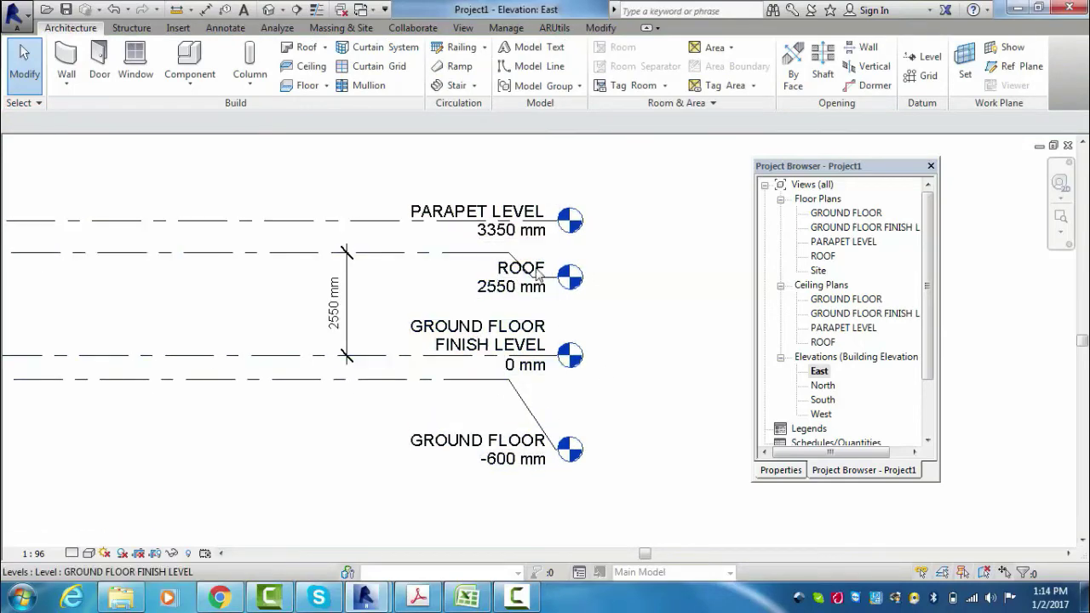
pyautogui.scroll(-1, 688, 324)
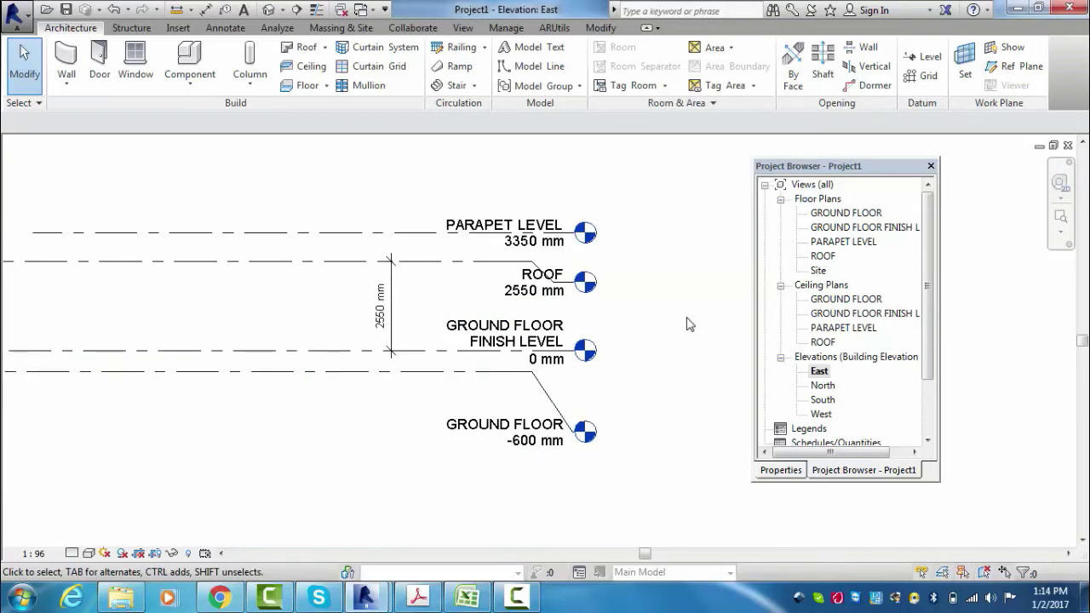
pyautogui.scroll(-2, 690, 324)
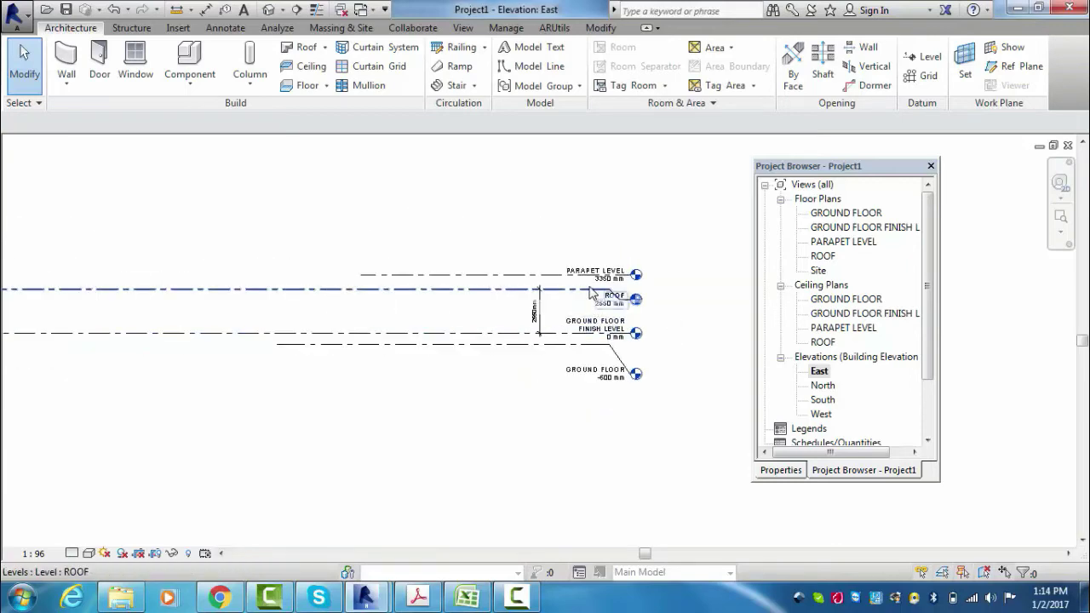
pyautogui.scroll(-1, 669, 328)
# Step: Select the PARAPET LEVEL line
pyautogui.scroll(1, 656, 312)
pyautogui.scroll(3, 657, 306)
pyautogui.scroll(1, 647, 290)
pyautogui.scroll(-2, 643, 283)
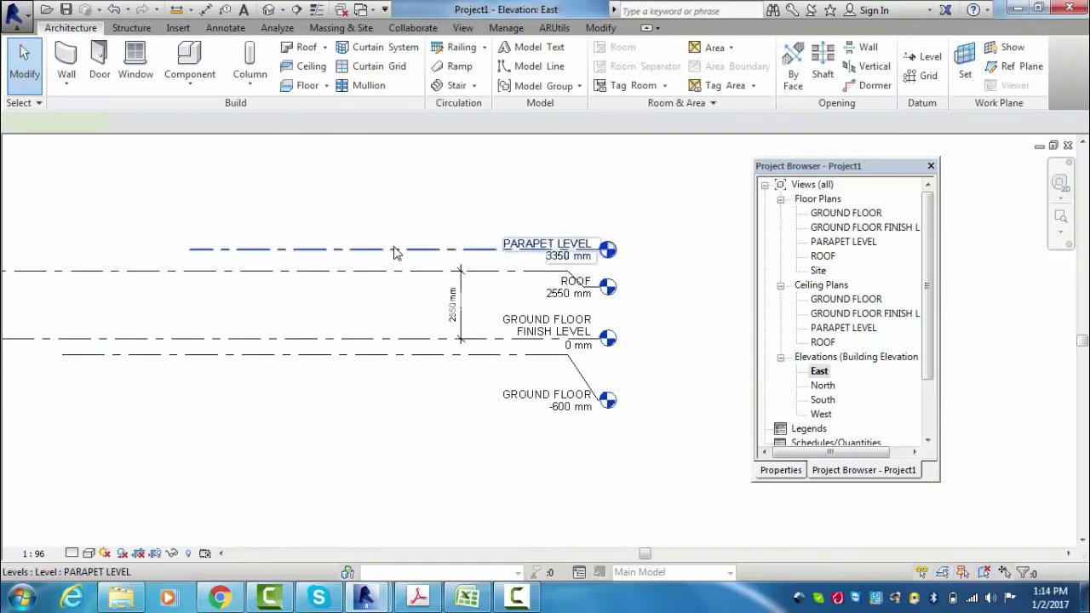
pyautogui.click(394, 250)
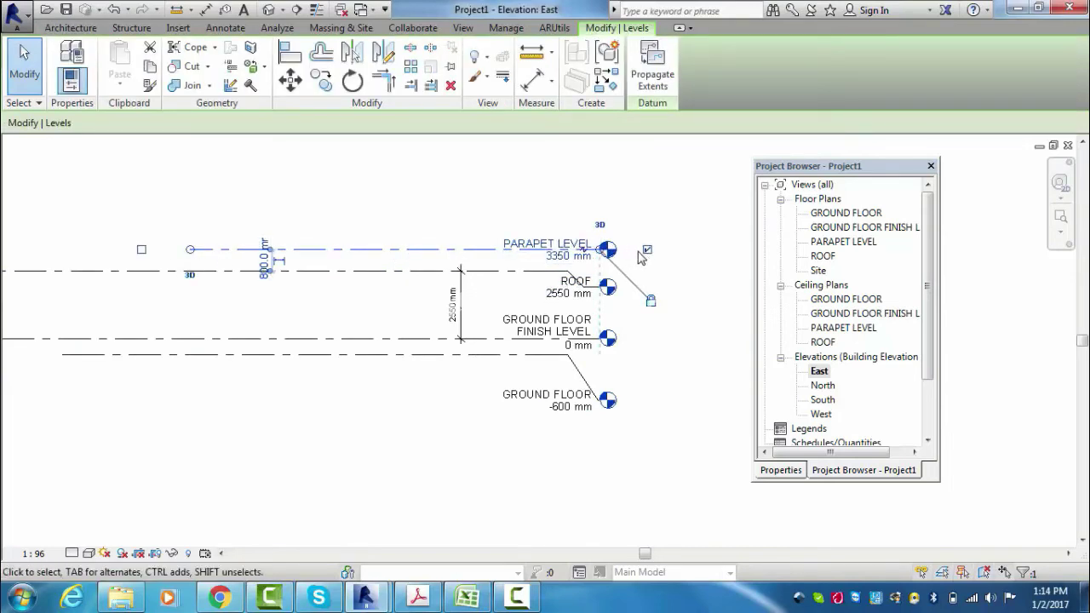
# Step: Turn on the left-end bubble for PARAPET LEVEL at 3350 mm
pyautogui.click(141, 252)
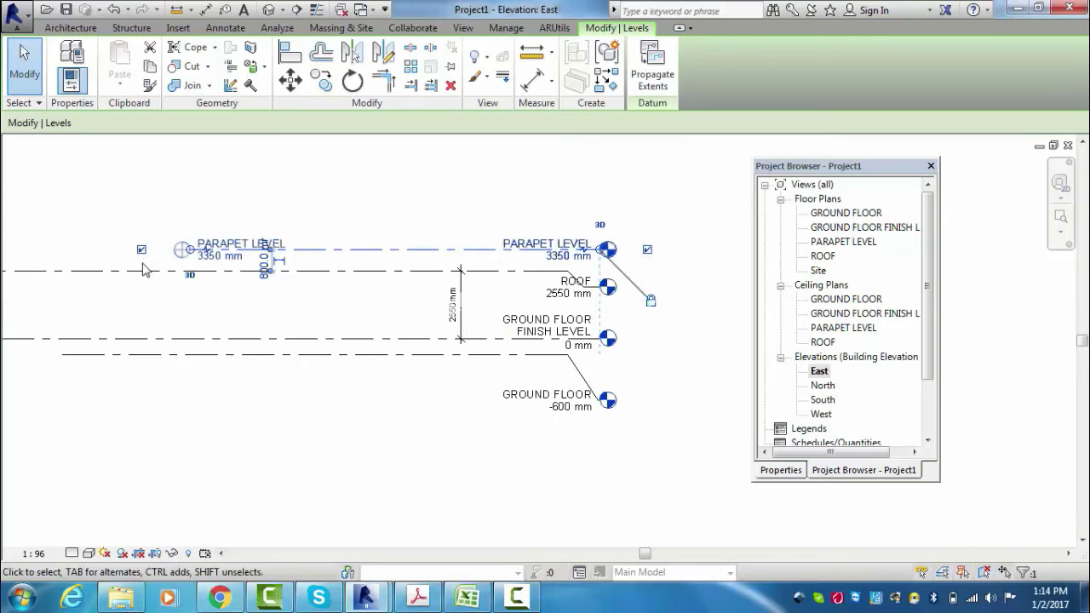
pyautogui.click(179, 384)
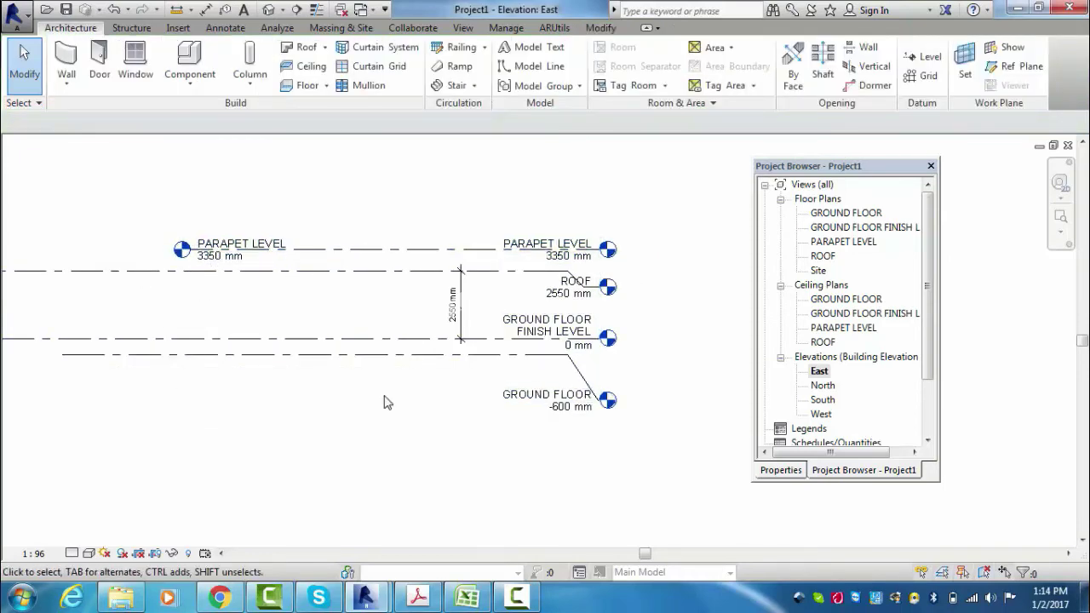
pyautogui.scroll(-2, 545, 319)
pyautogui.click(409, 290)
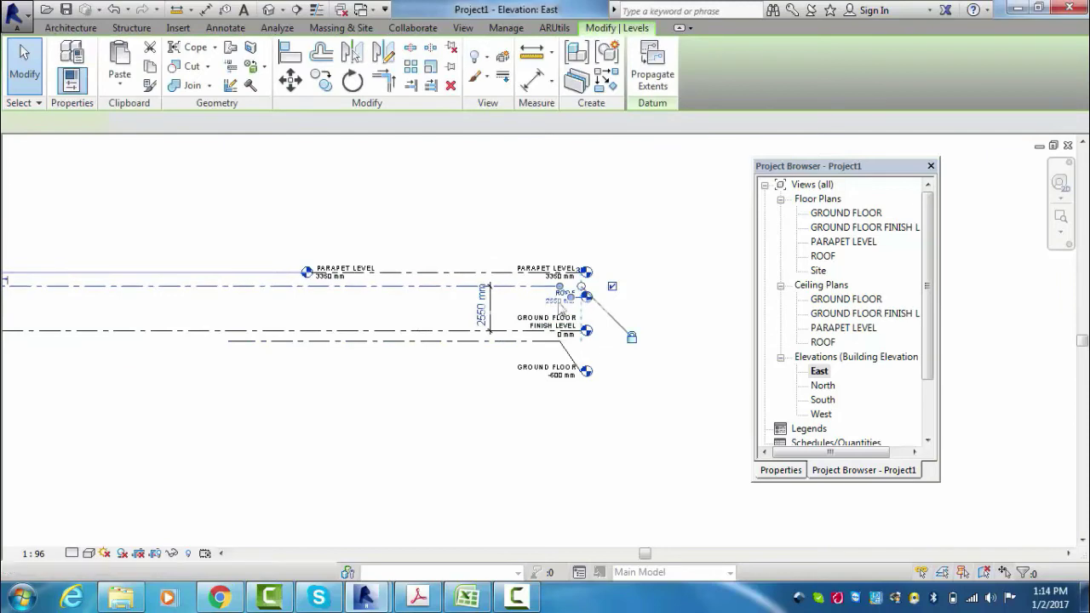
# Step: Turn on the left-end bubble for the ROOF level at 2550 mm
pyautogui.scroll(-2, 632, 293)
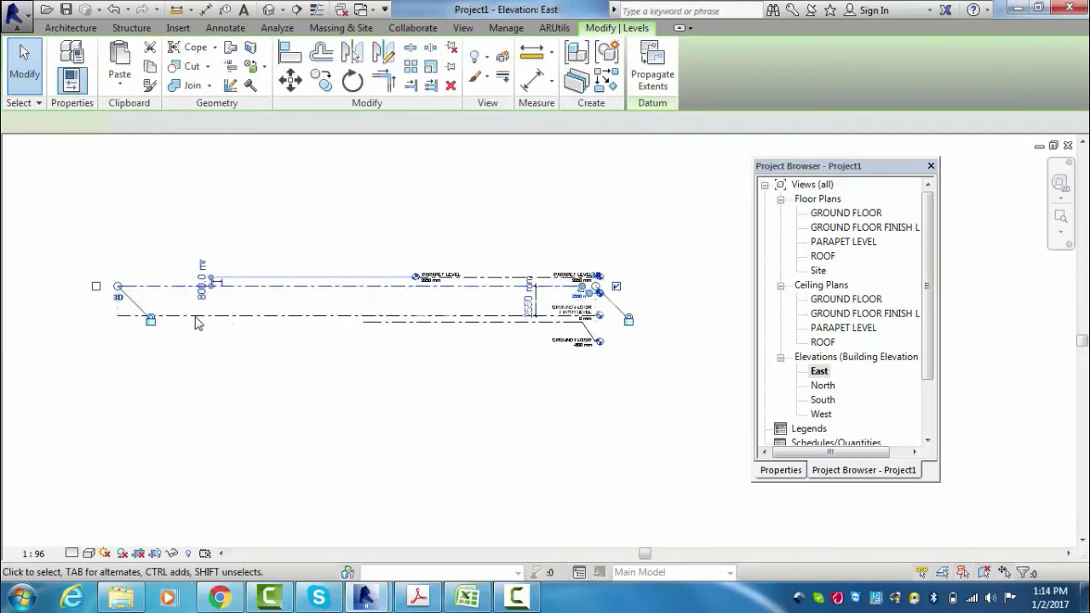
pyautogui.click(96, 287)
pyautogui.click(157, 385)
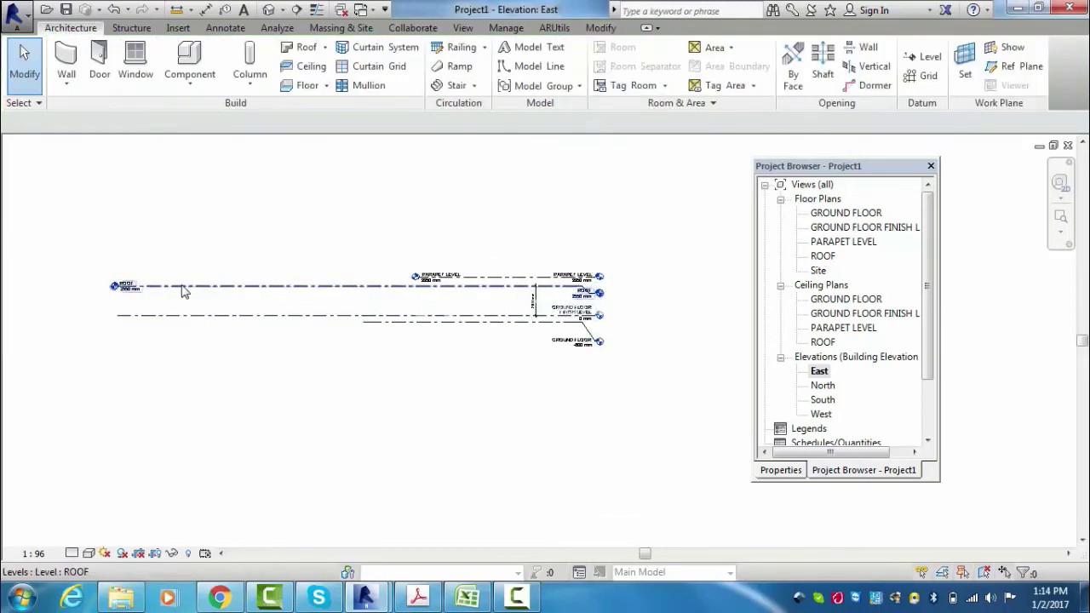
pyautogui.click(189, 287)
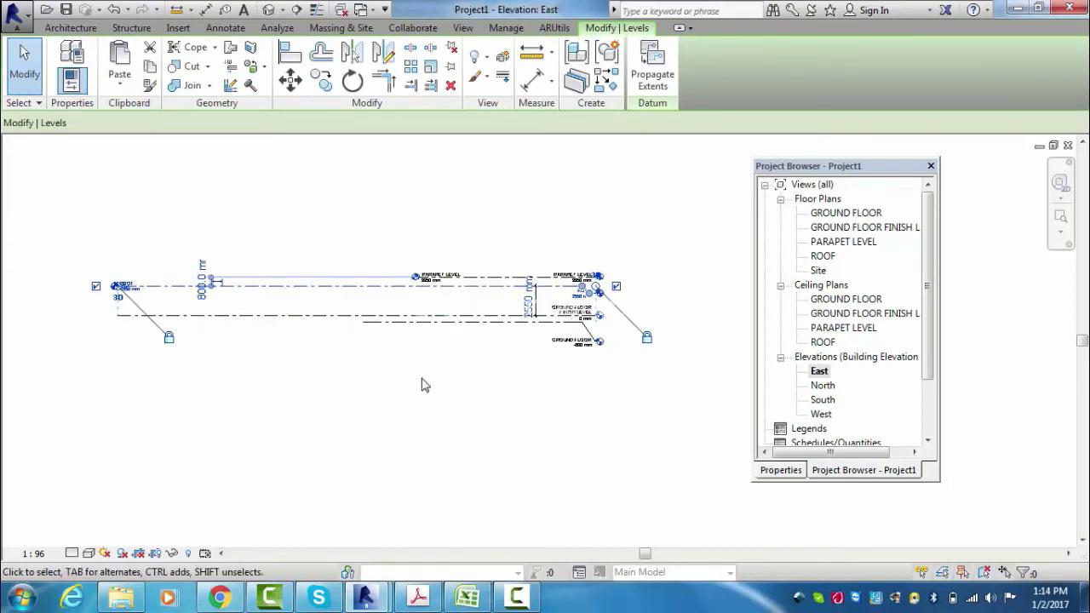
pyautogui.click(421, 382)
pyautogui.scroll(2, 458, 293)
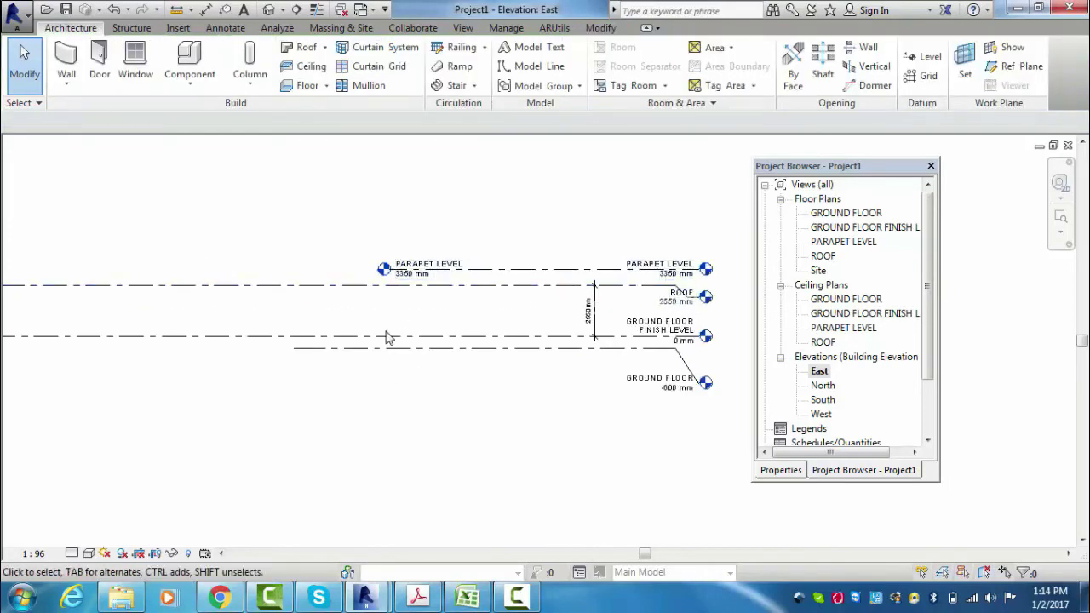
# Step: Drag the ROOF level's left end grip rightward to shorten the line
pyautogui.scroll(-2, 387, 339)
pyautogui.scroll(-1, 357, 315)
pyautogui.scroll(4, 128, 315)
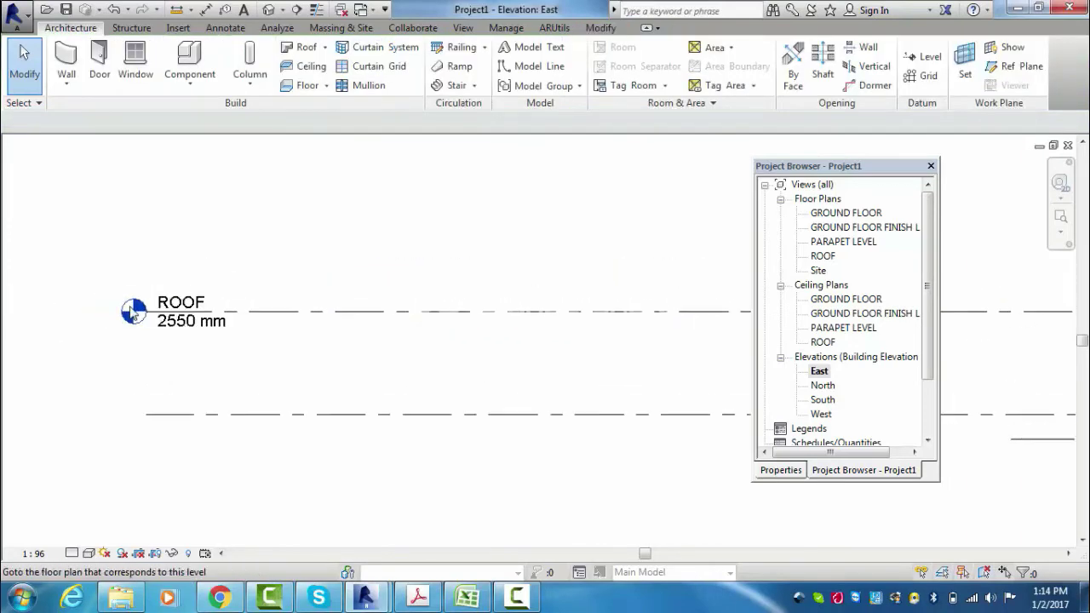
pyautogui.scroll(-3, 132, 317)
pyautogui.click(413, 321)
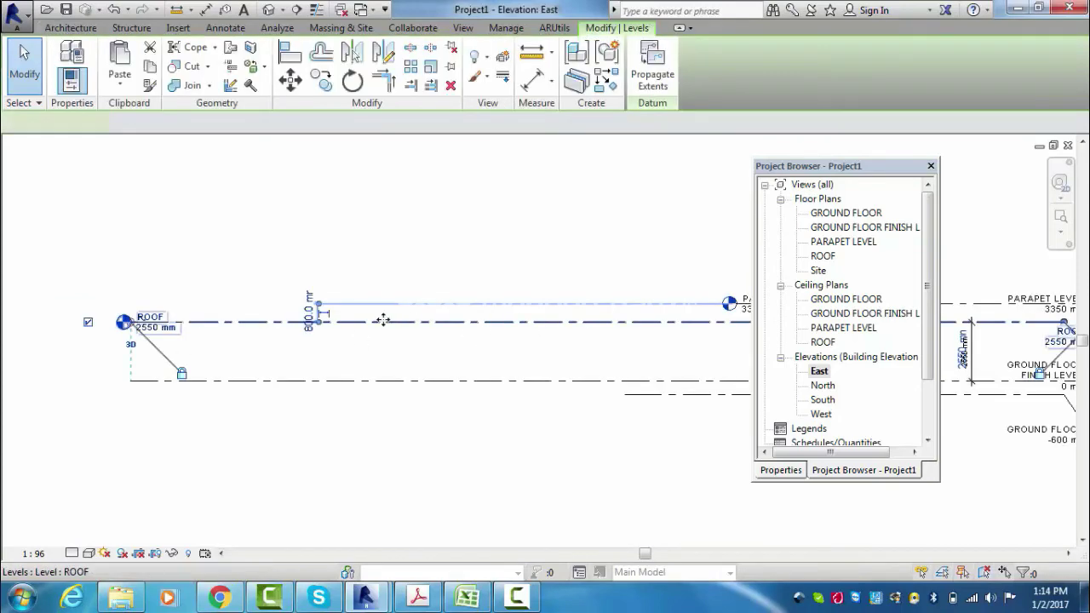
pyautogui.scroll(3, 115, 322)
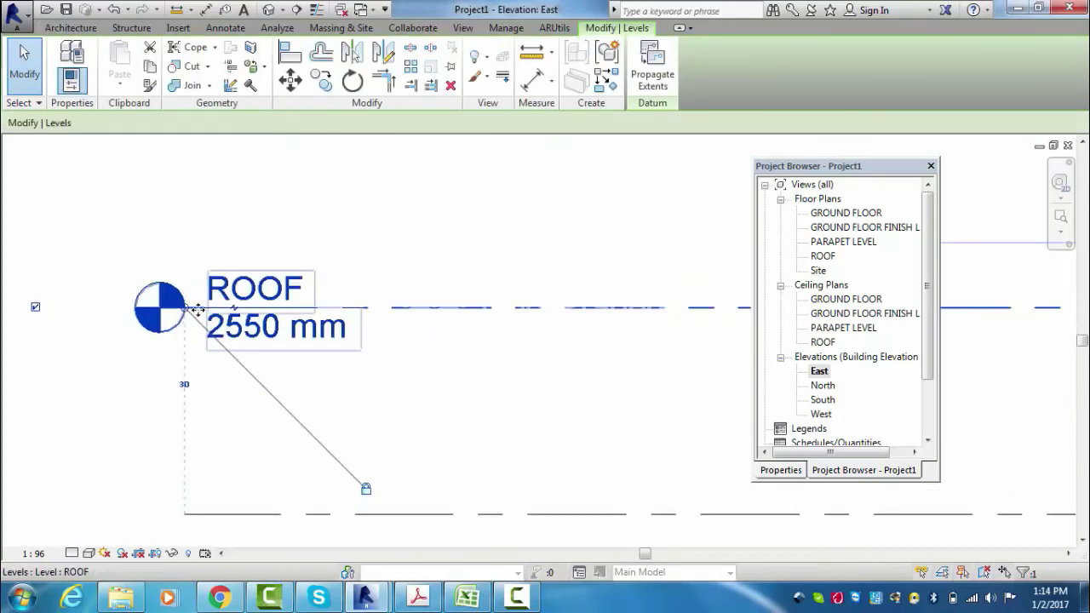
pyautogui.scroll(1, 194, 312)
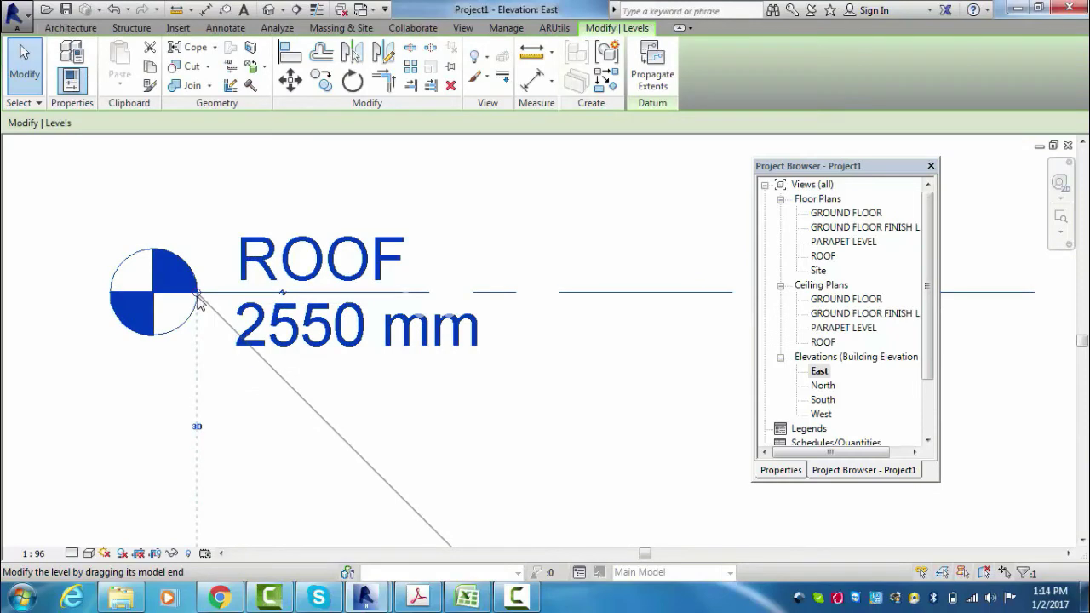
pyautogui.scroll(-2, 196, 302)
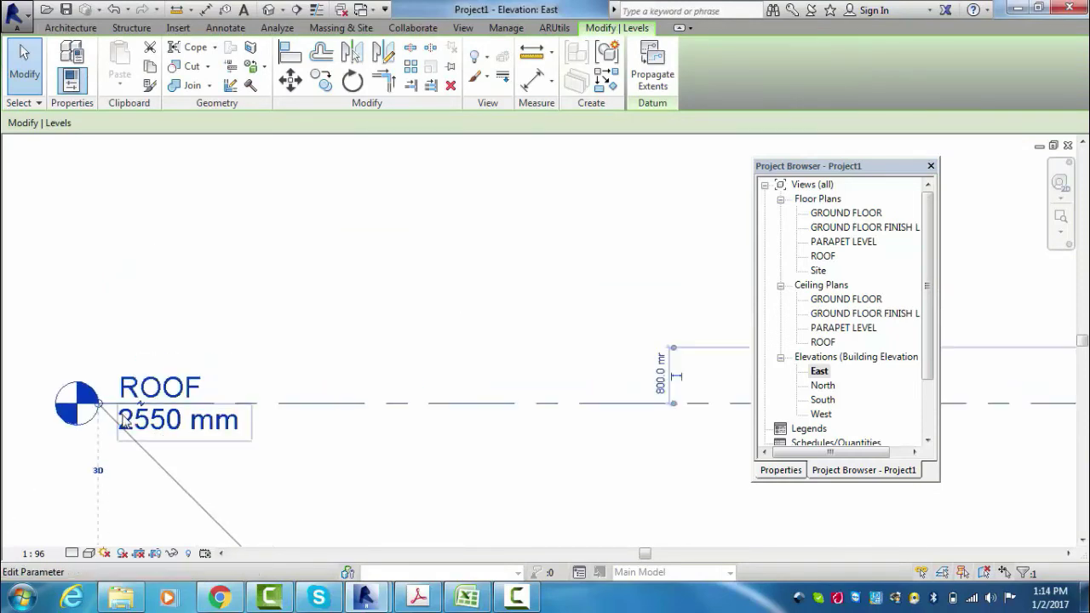
pyautogui.moveTo(100, 403); pyautogui.dragTo(959, 403)
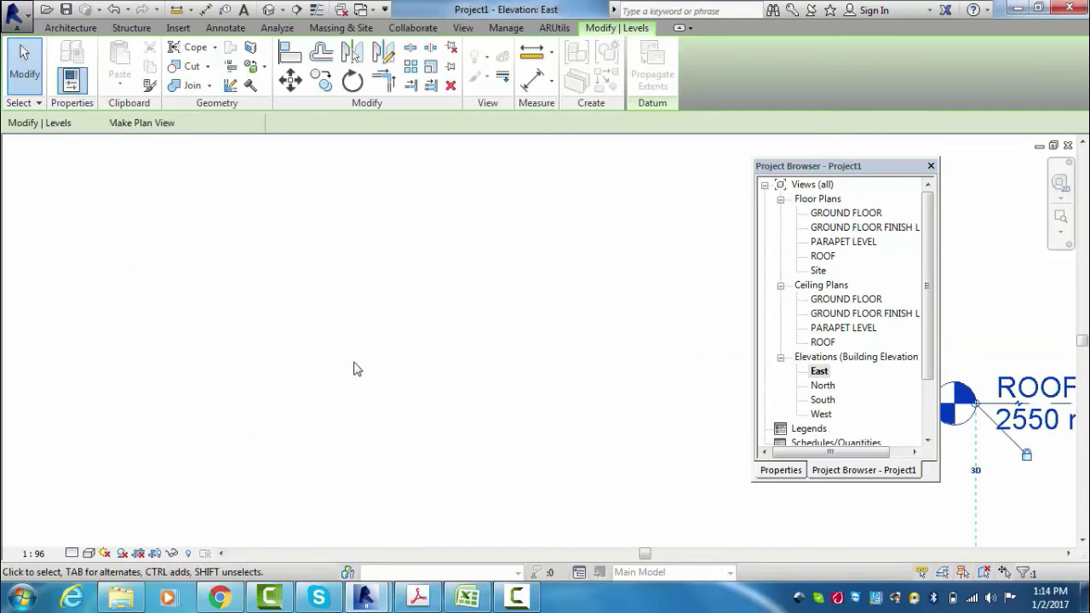
pyautogui.click(353, 368)
pyautogui.scroll(-2, 165, 365)
pyautogui.scroll(-2, 171, 375)
pyautogui.scroll(-2, 178, 418)
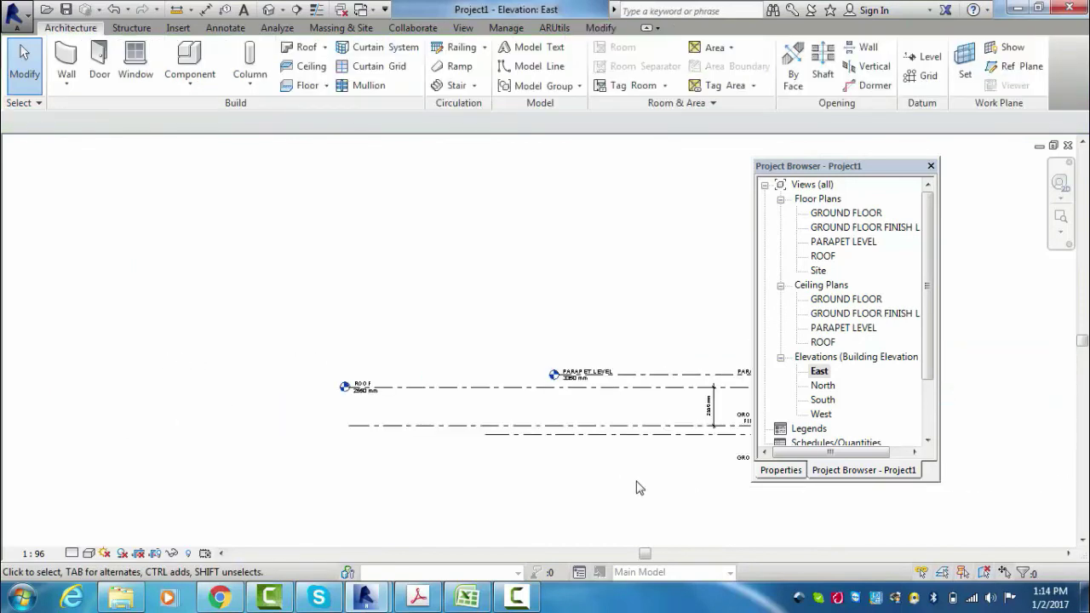
pyautogui.scroll(2, 640, 488)
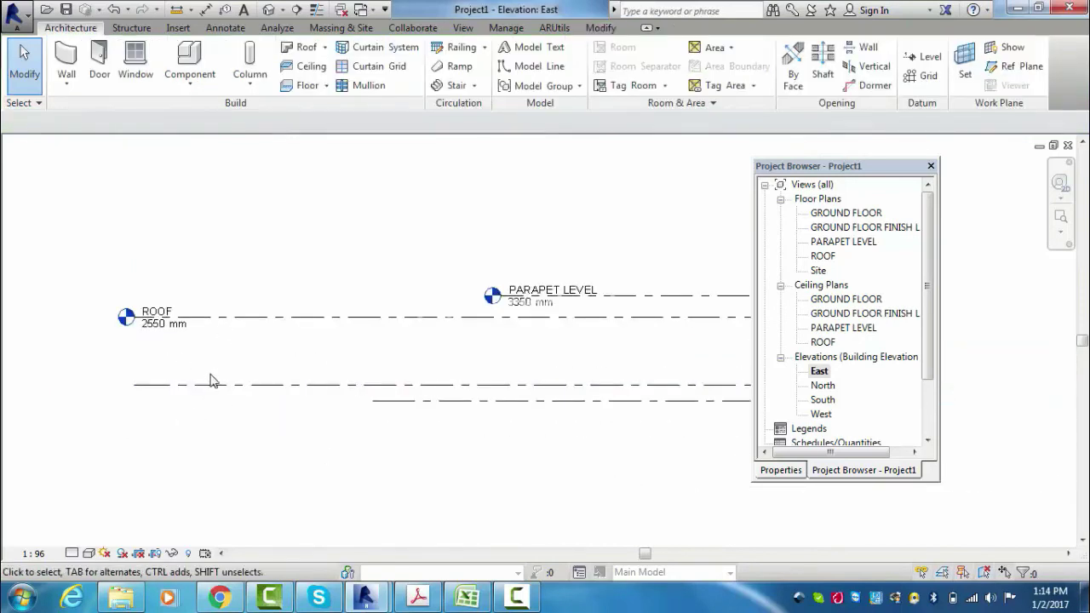
# Step: Align the ROOF left head beneath PARAPET LEVEL and pull GROUND FLOOR FINISH's left end inward
pyautogui.click(204, 387)
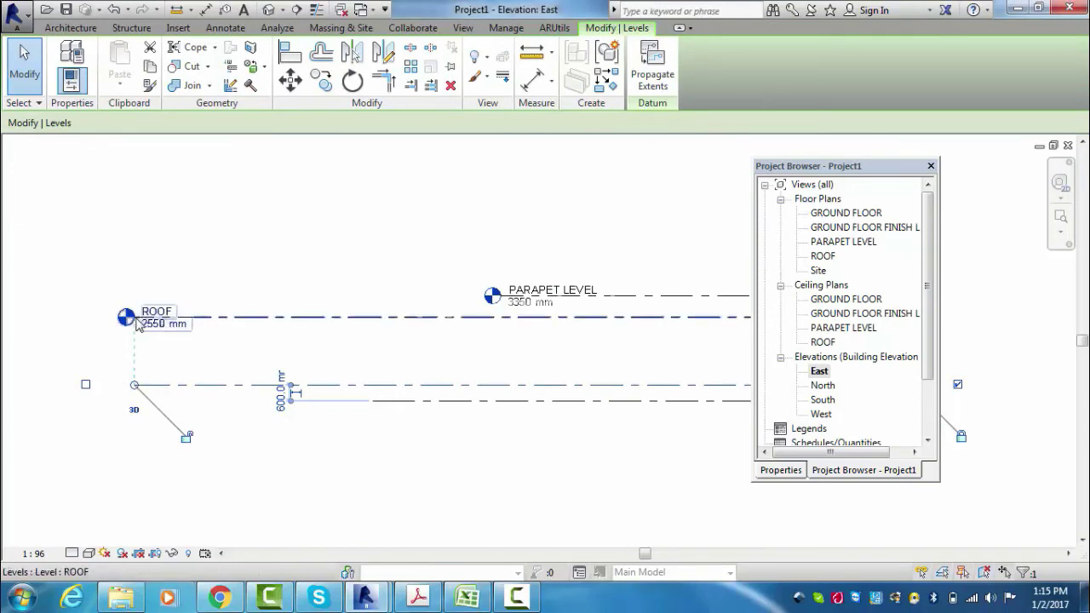
pyautogui.click(163, 279)
pyautogui.click(212, 330)
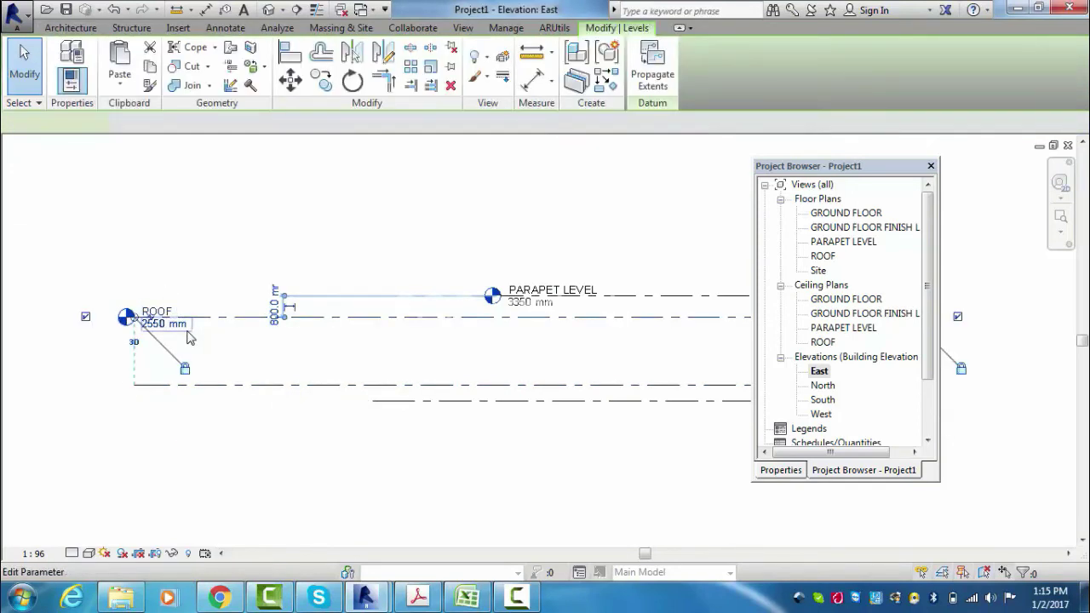
pyautogui.moveTo(136, 322); pyautogui.dragTo(501, 317)
pyautogui.click(489, 221)
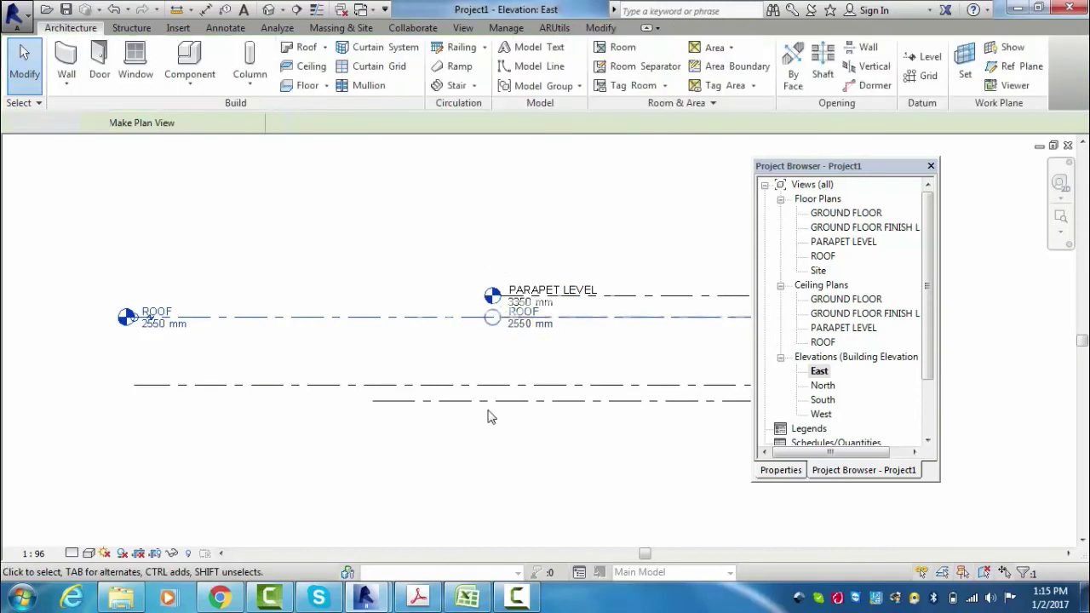
pyautogui.click(294, 388)
pyautogui.moveTo(207, 383); pyautogui.dragTo(494, 379)
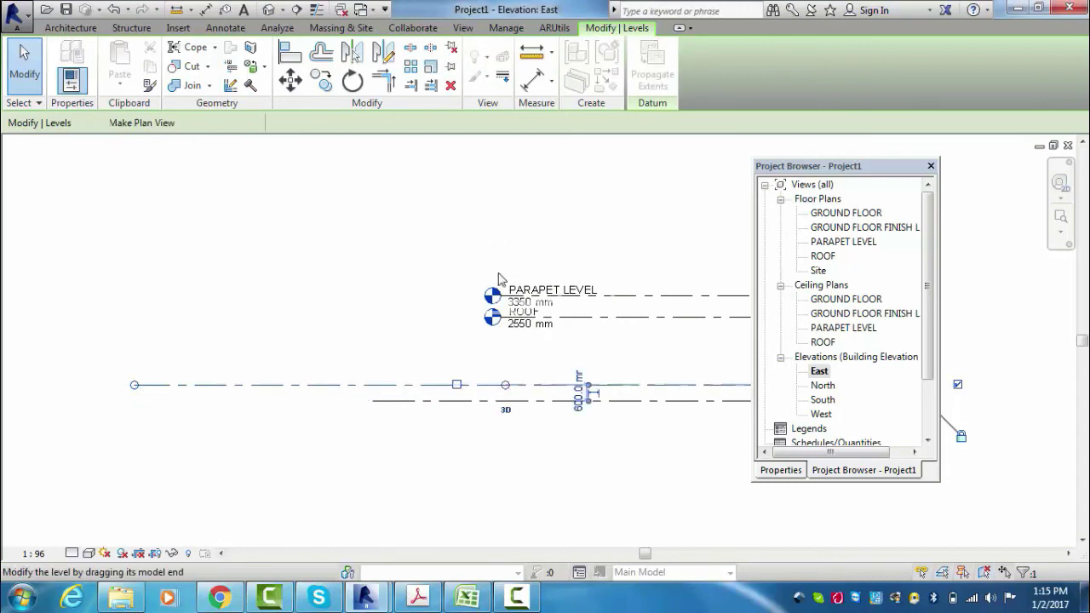
# Step: Drag the lowest level line's left end right to line up under the ROOF head
pyautogui.click(470, 382)
pyautogui.click(528, 390)
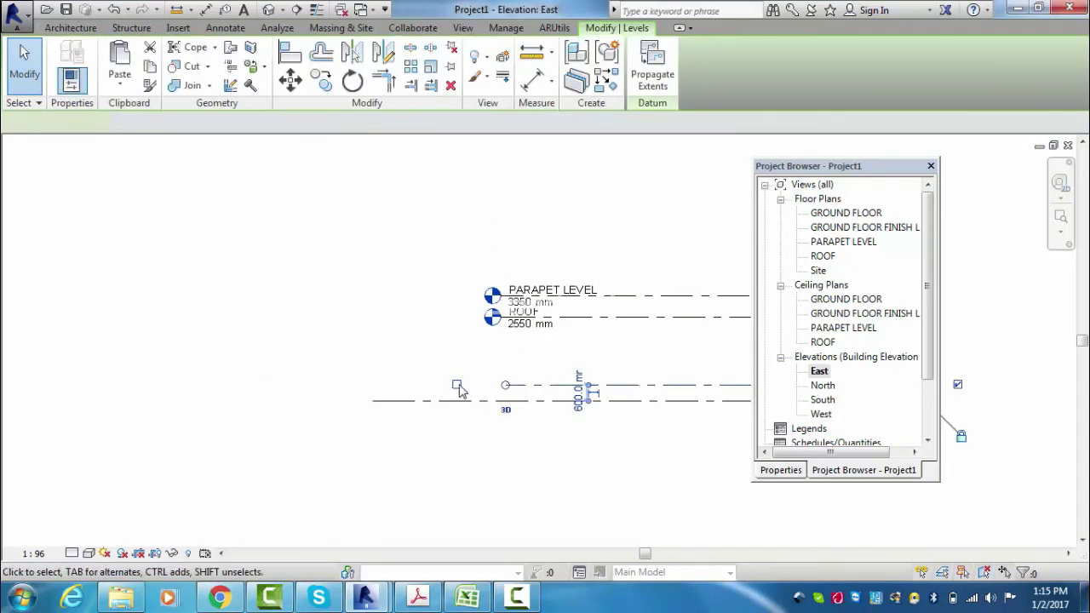
pyautogui.click(497, 375)
pyautogui.click(487, 461)
pyautogui.scroll(-1, 487, 461)
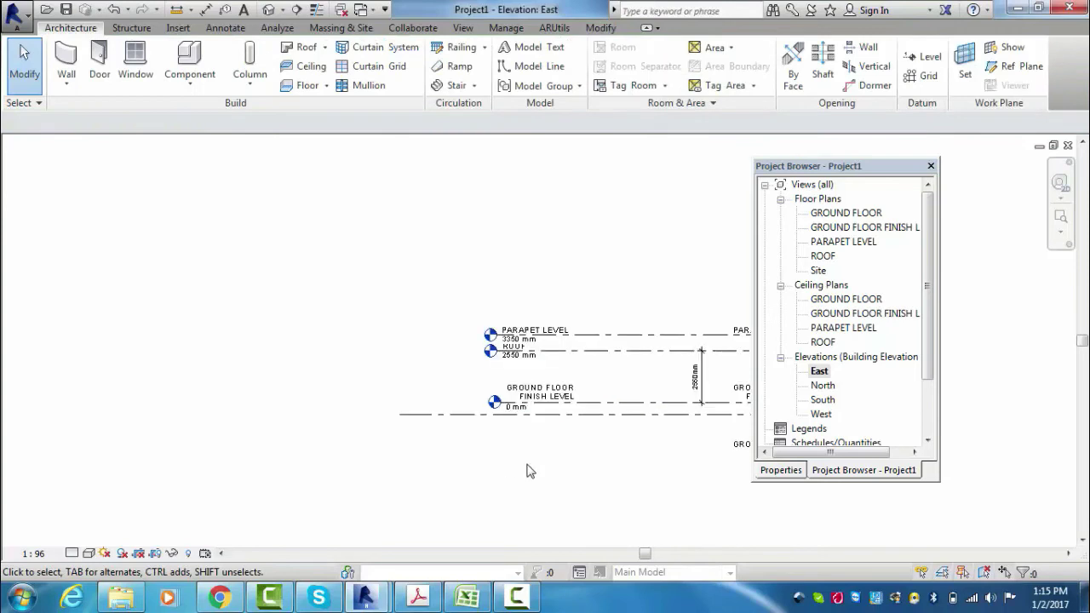
pyautogui.click(577, 414)
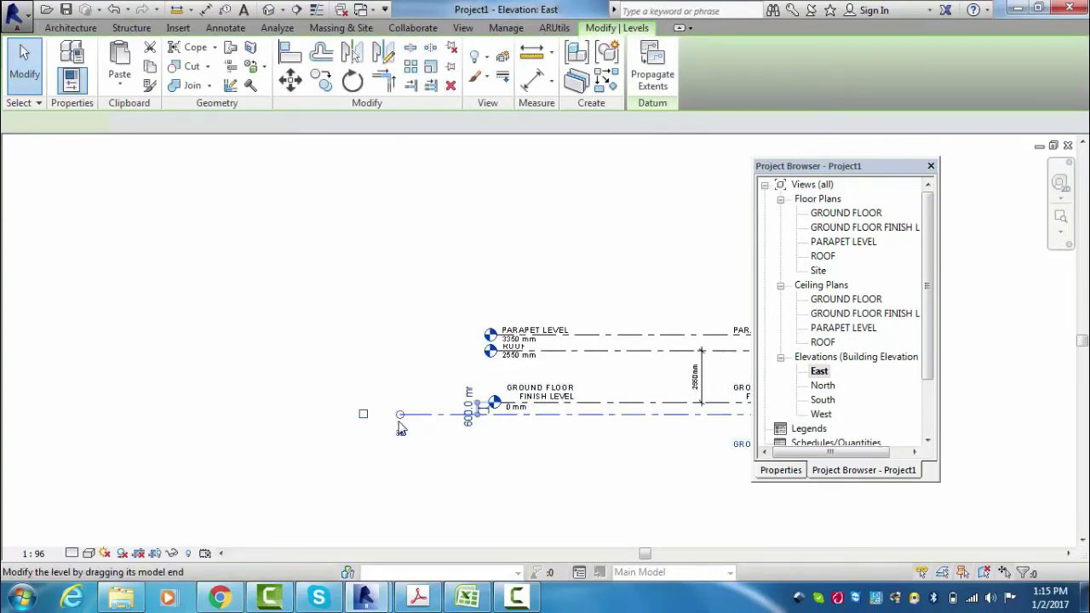
pyautogui.moveTo(400, 418); pyautogui.dragTo(487, 411)
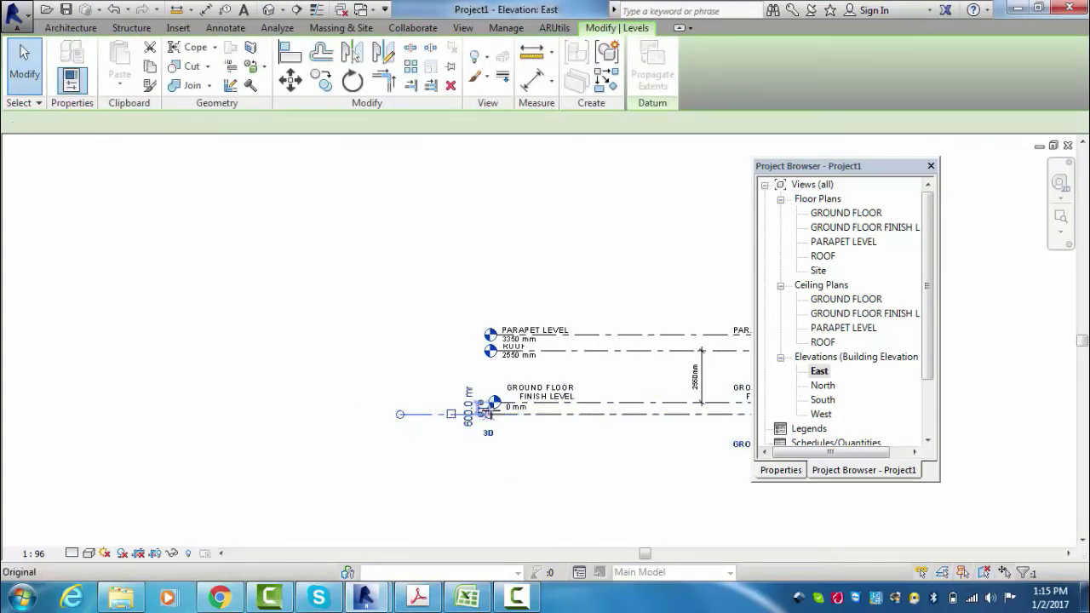
pyautogui.click(519, 457)
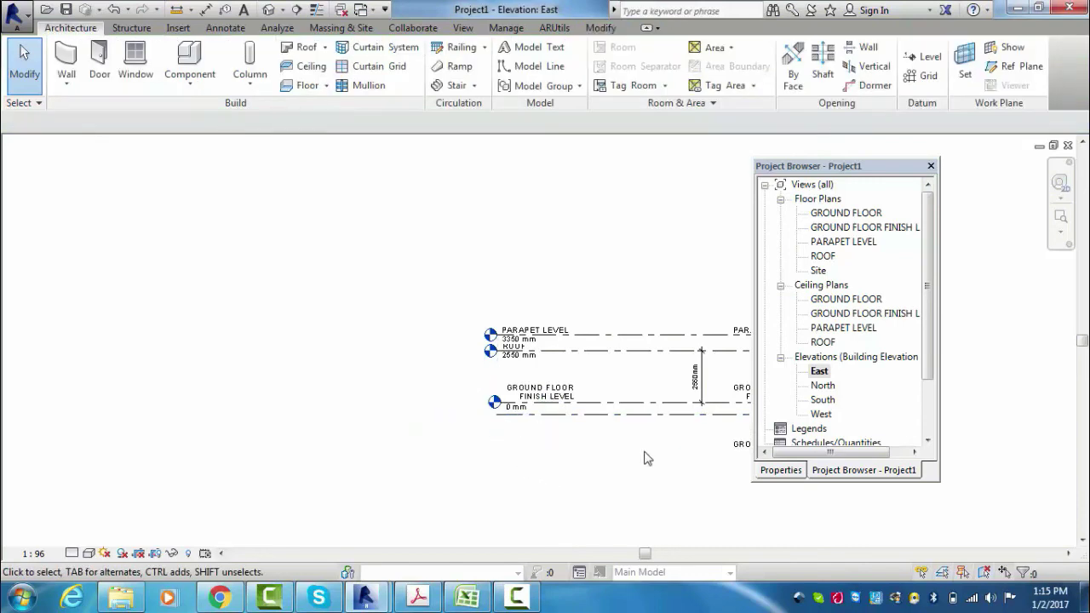
pyautogui.scroll(-2, 409, 416)
pyautogui.scroll(2, 697, 414)
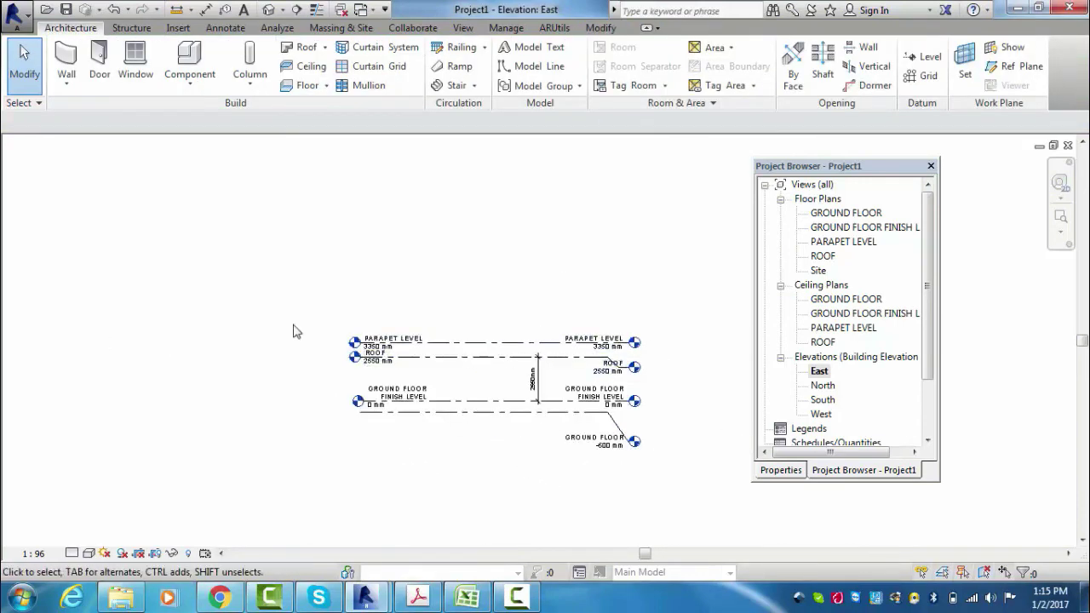
# Step: Show the -600 mm GROUND FLOOR level's bubble at its left end
pyautogui.click(409, 419)
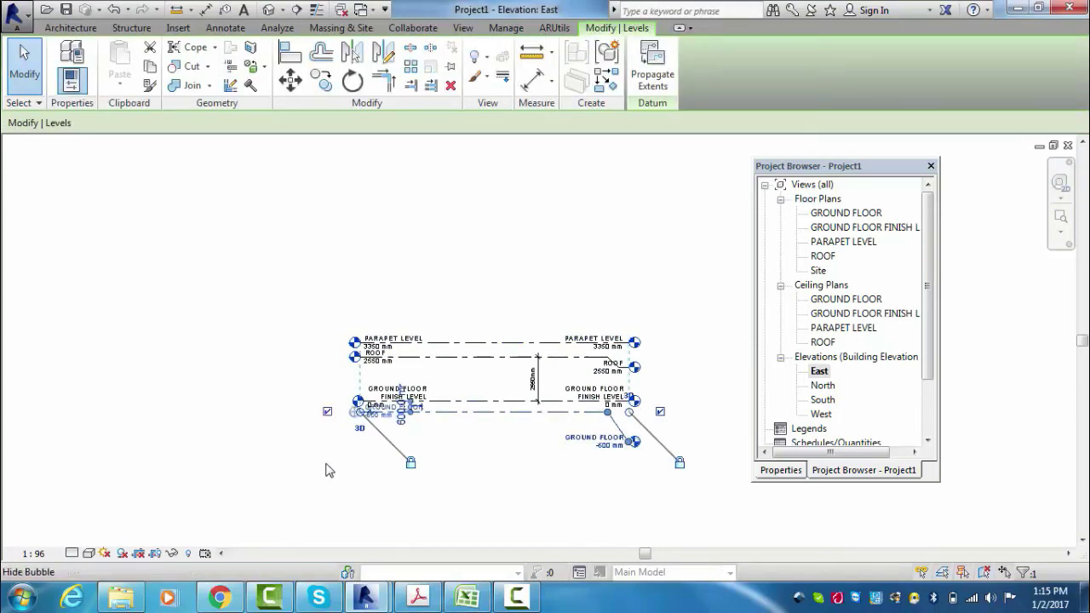
pyautogui.click(326, 468)
pyautogui.click(620, 426)
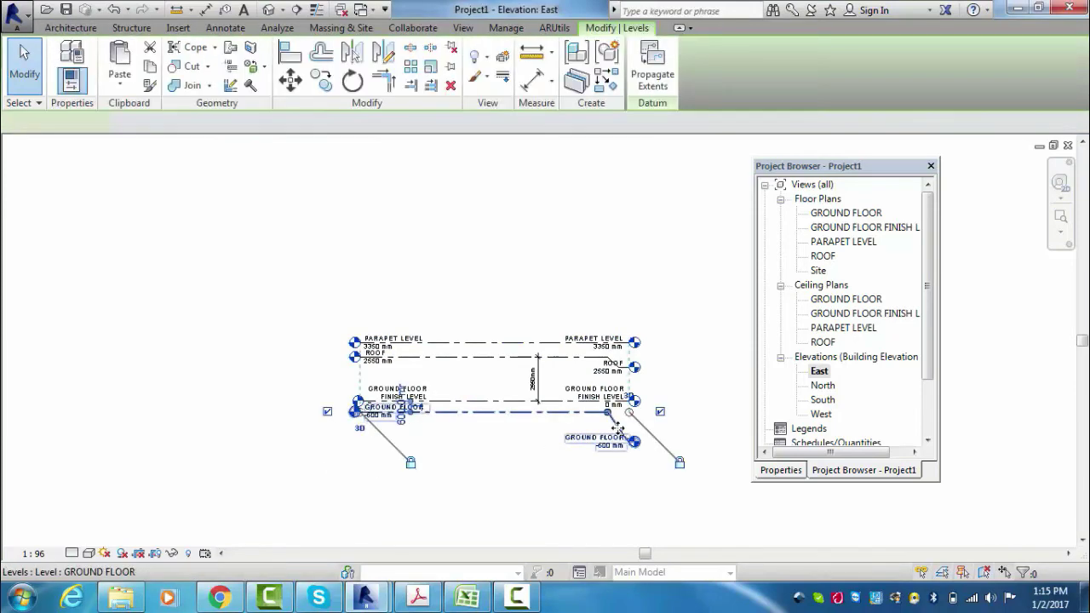
pyautogui.click(704, 429)
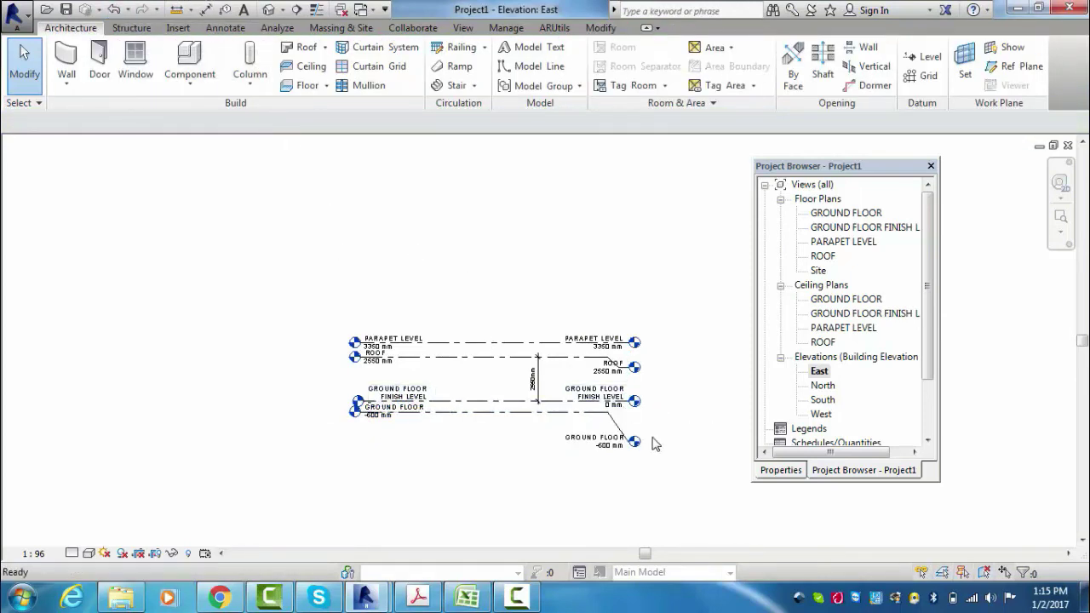
pyautogui.scroll(3, 345, 411)
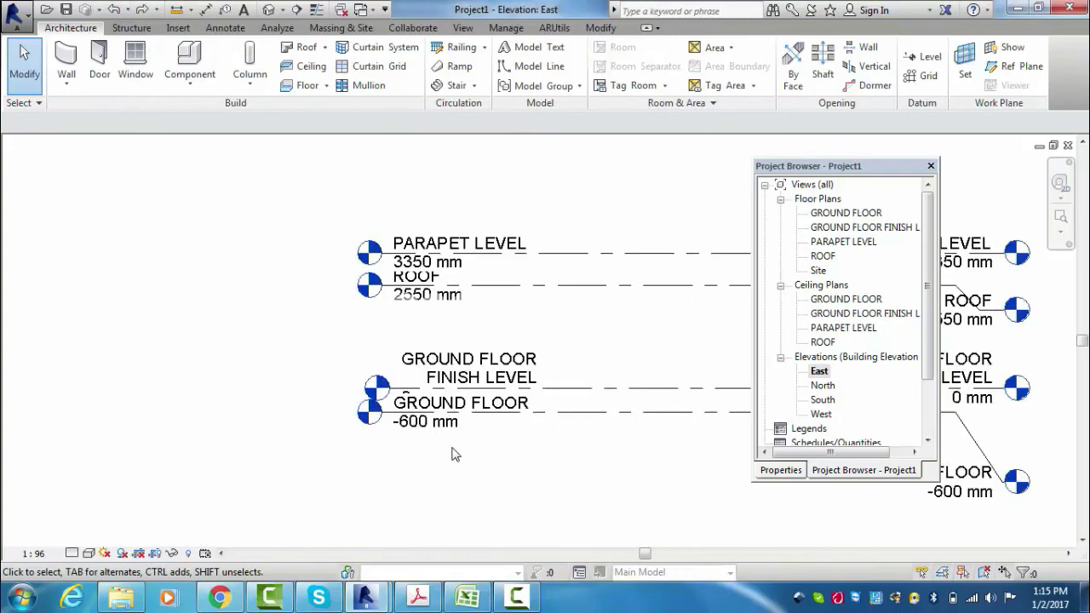
# Step: Add an elbow to the GROUND FLOOR FINISH LEVEL left head and undo an accidental rename
pyautogui.click(525, 401)
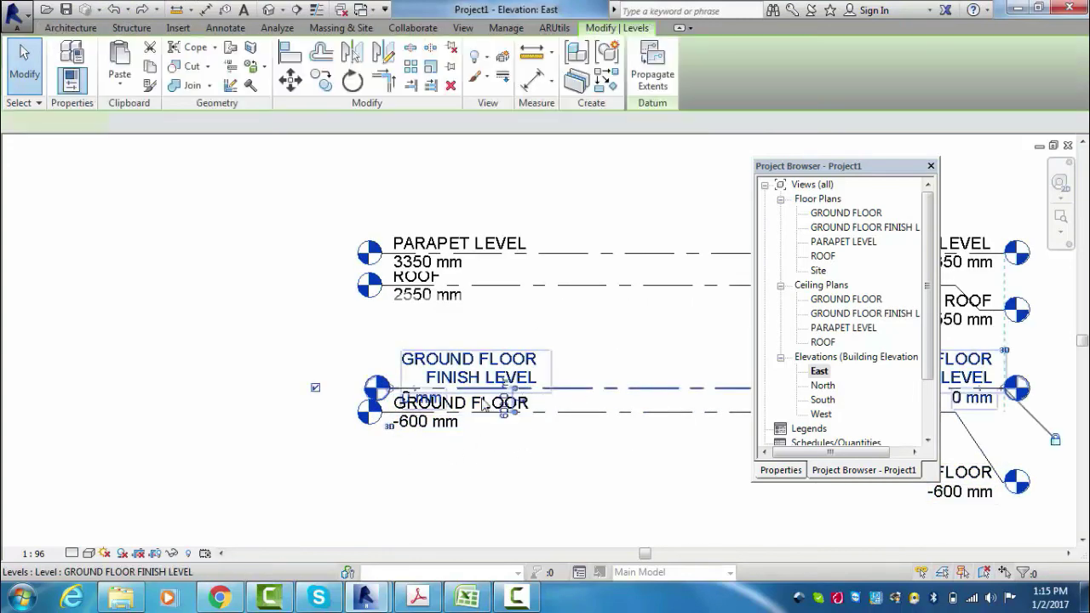
pyautogui.click(416, 391)
pyautogui.click(429, 467)
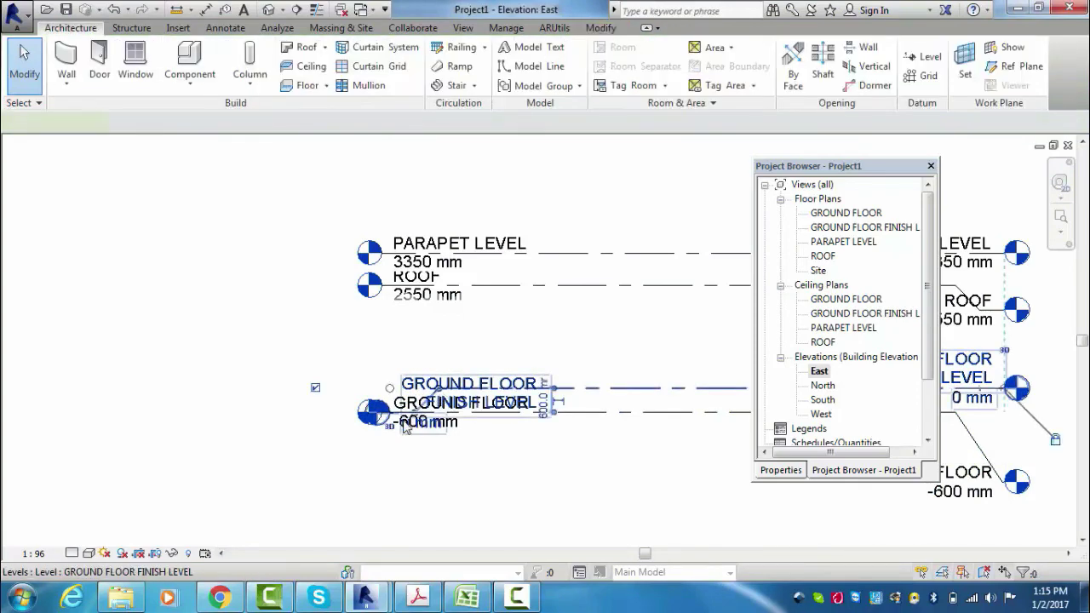
pyautogui.click(406, 427)
pyautogui.scroll(3, 404, 422)
pyautogui.scroll(3, 409, 438)
pyautogui.click(387, 483)
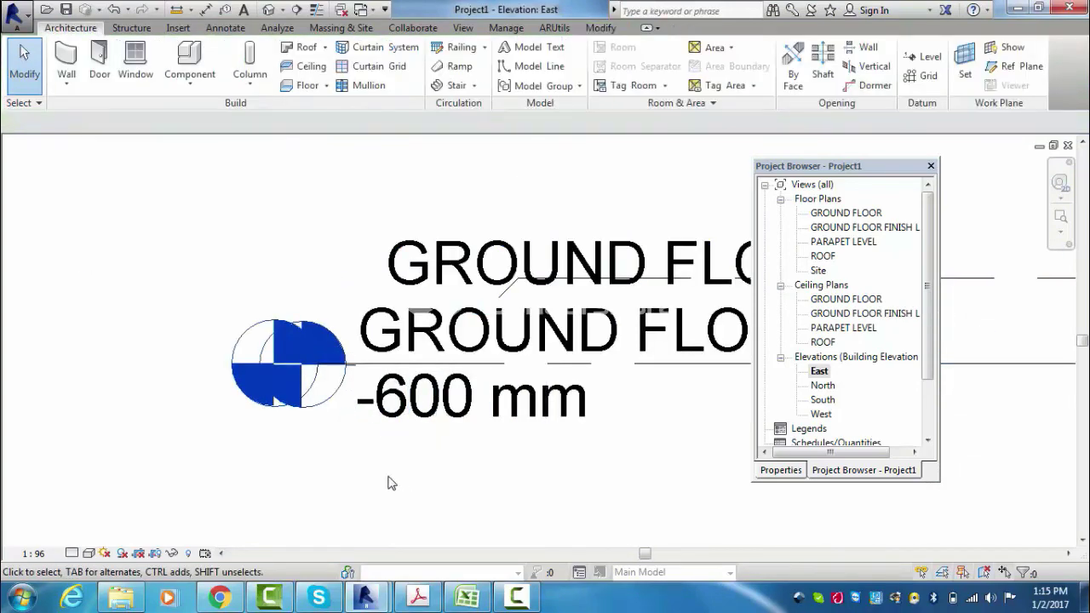
pyautogui.scroll(-3, 388, 483)
pyautogui.scroll(-1, 400, 426)
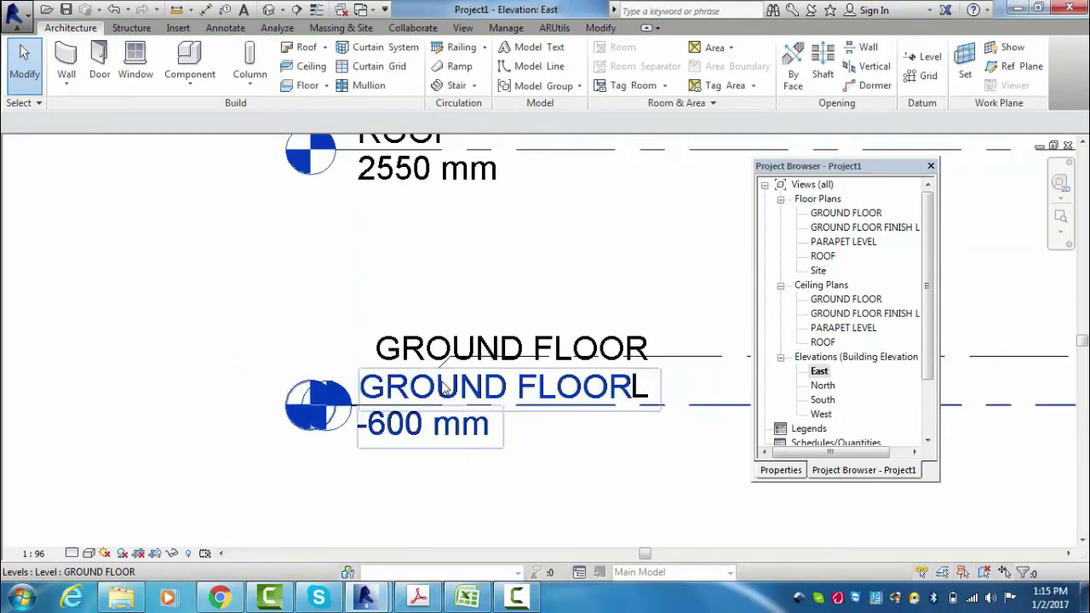
pyautogui.click(114, 9)
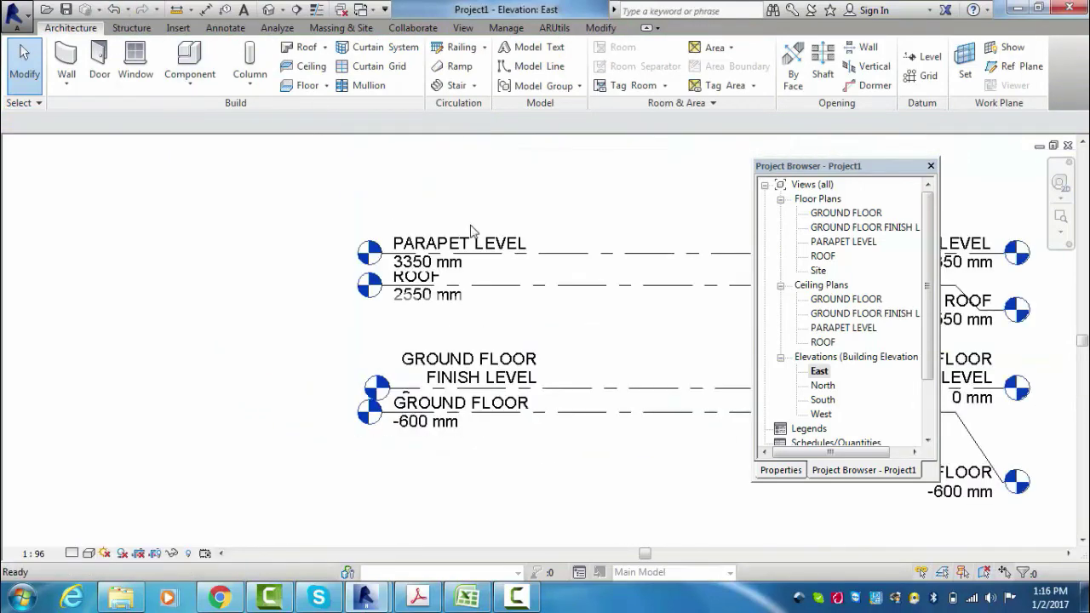
# Step: Offset the GROUND FLOOR left head on an elbow, dragged down below the others
pyautogui.click(510, 419)
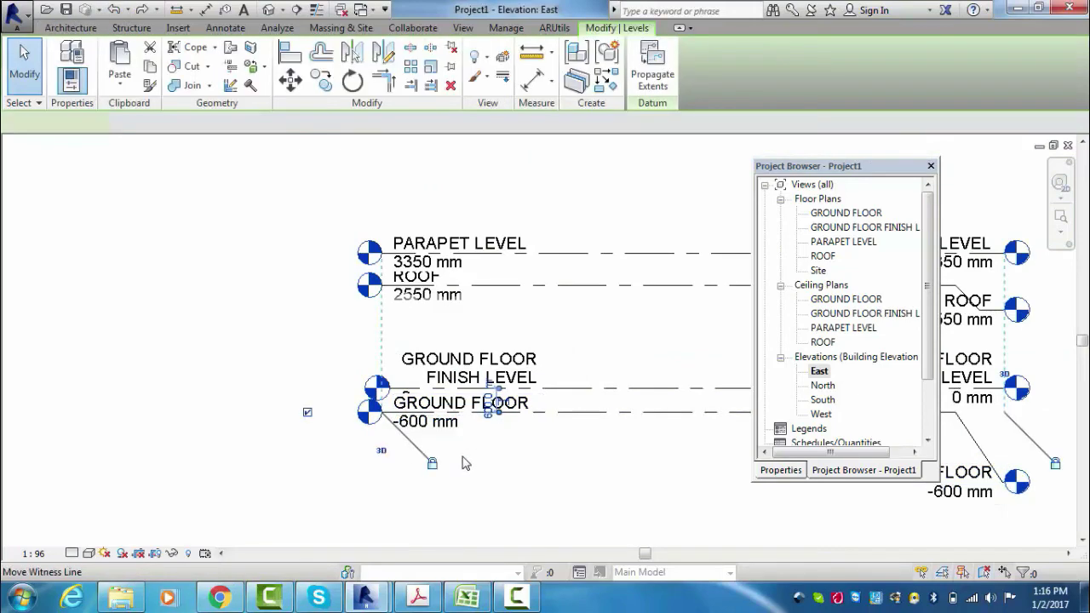
pyautogui.click(409, 435)
pyautogui.press('Escape')
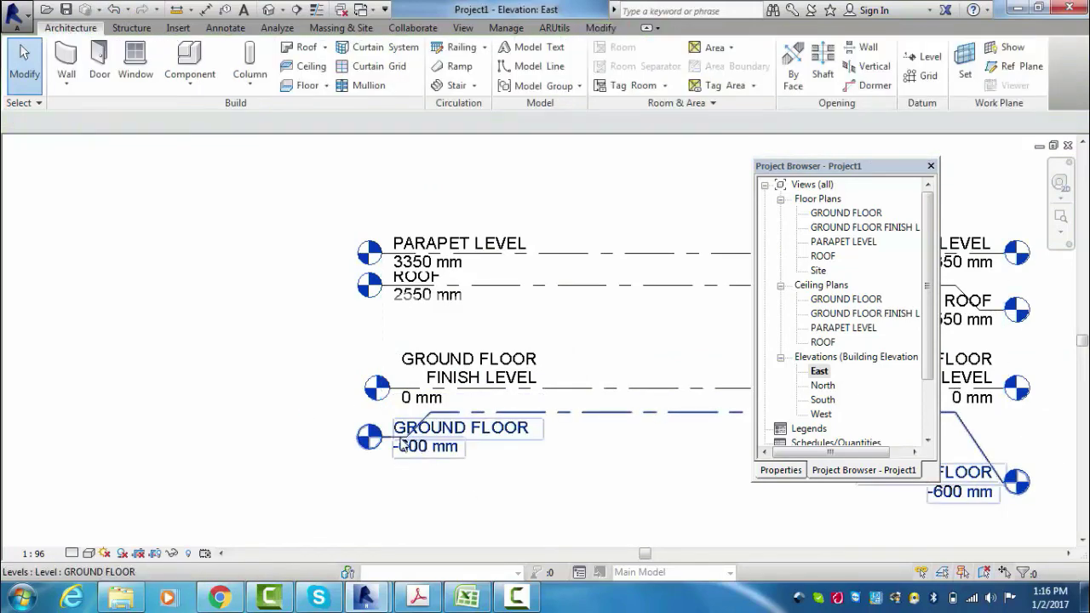
pyautogui.click(407, 439)
pyautogui.moveTo(407, 439); pyautogui.dragTo(369, 480)
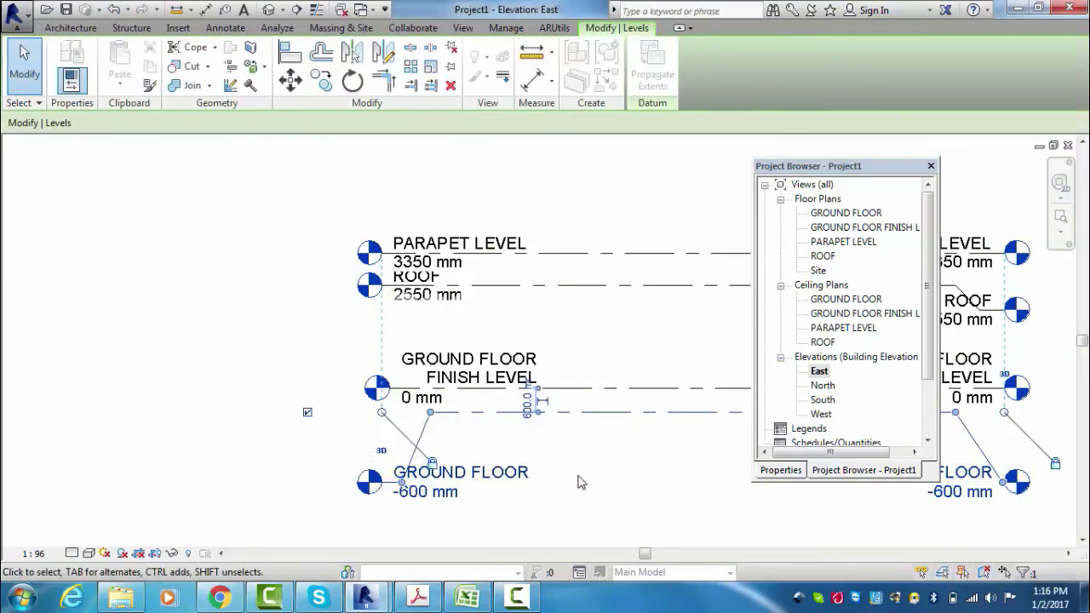
pyautogui.press('Escape')
# Step: Offset the ROOF left head downward on an elbow
pyautogui.click(422, 294)
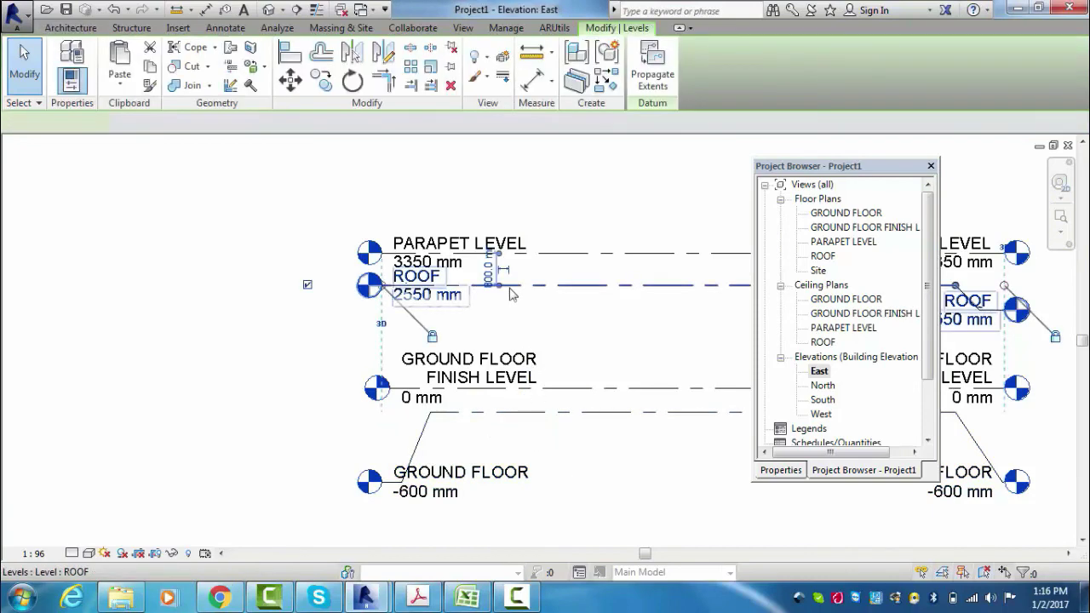
pyautogui.click(408, 291)
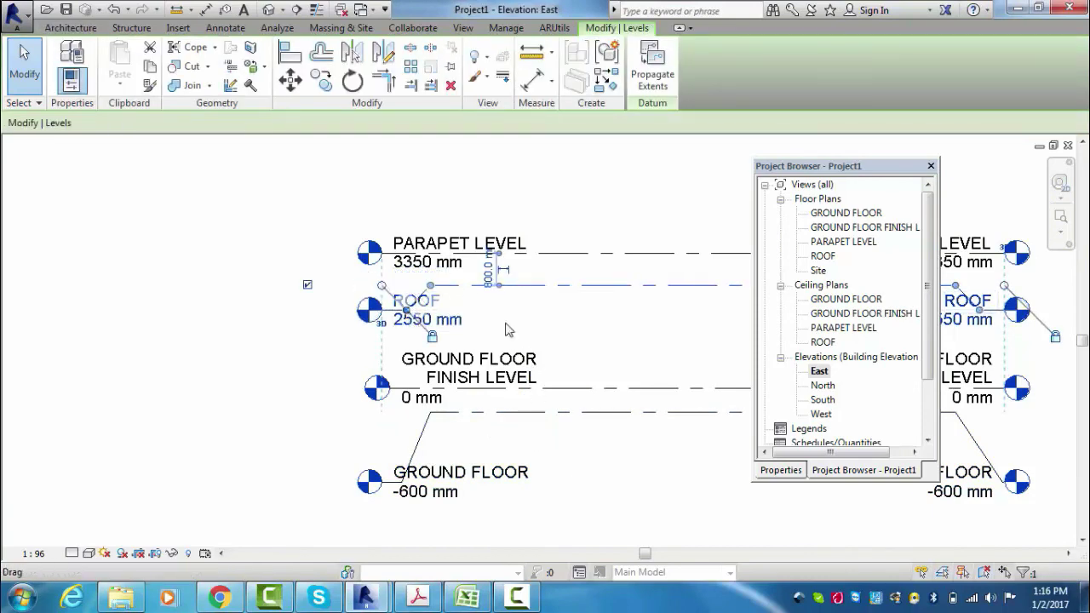
pyautogui.press('Escape')
pyautogui.scroll(-2, 256, 301)
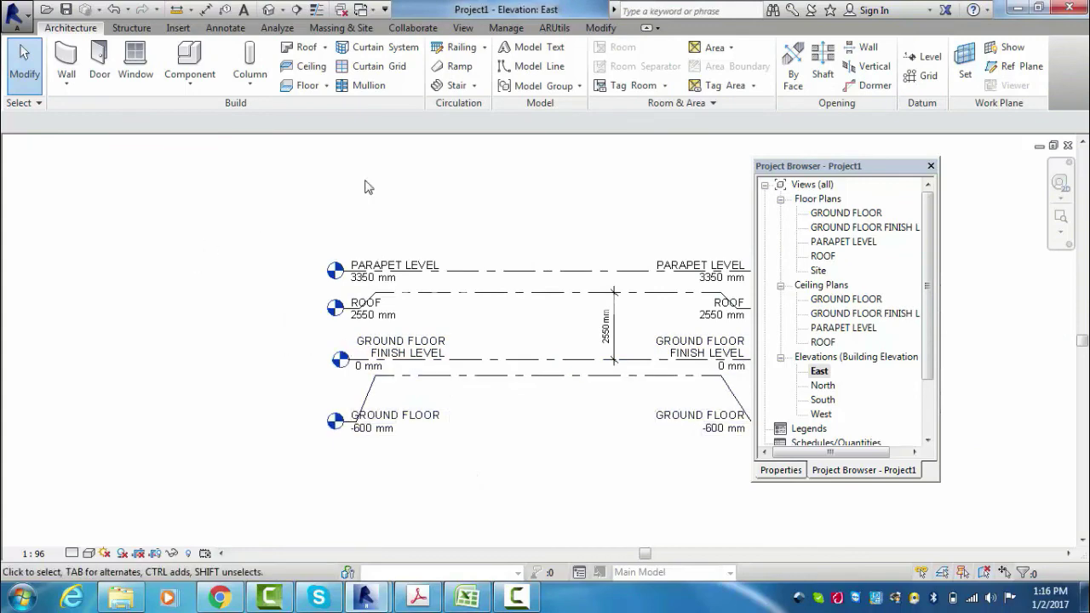
pyautogui.scroll(-2, 145, 337)
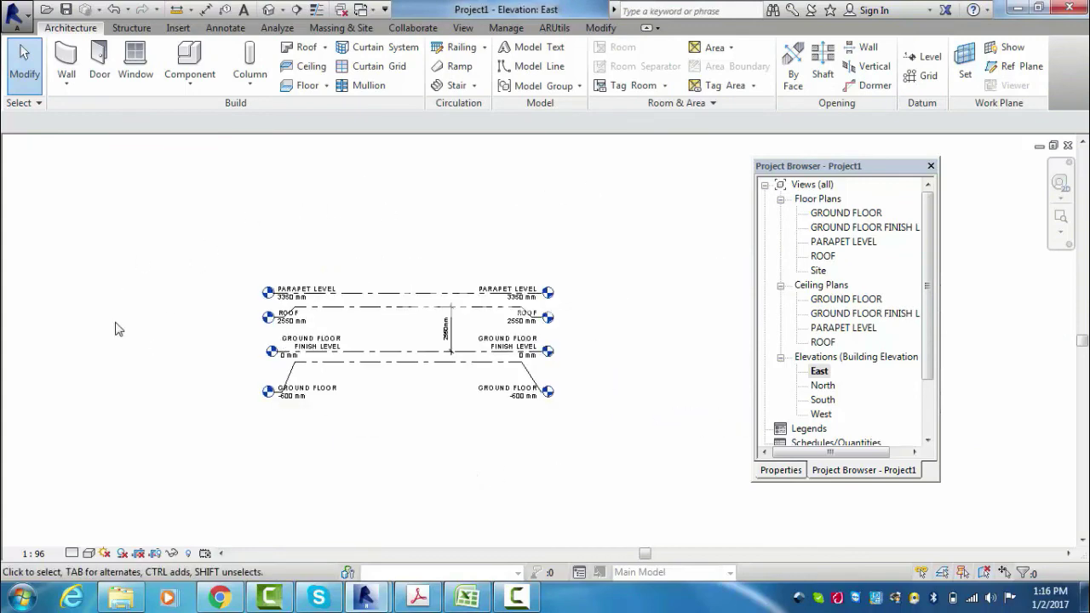
pyautogui.scroll(3, 532, 294)
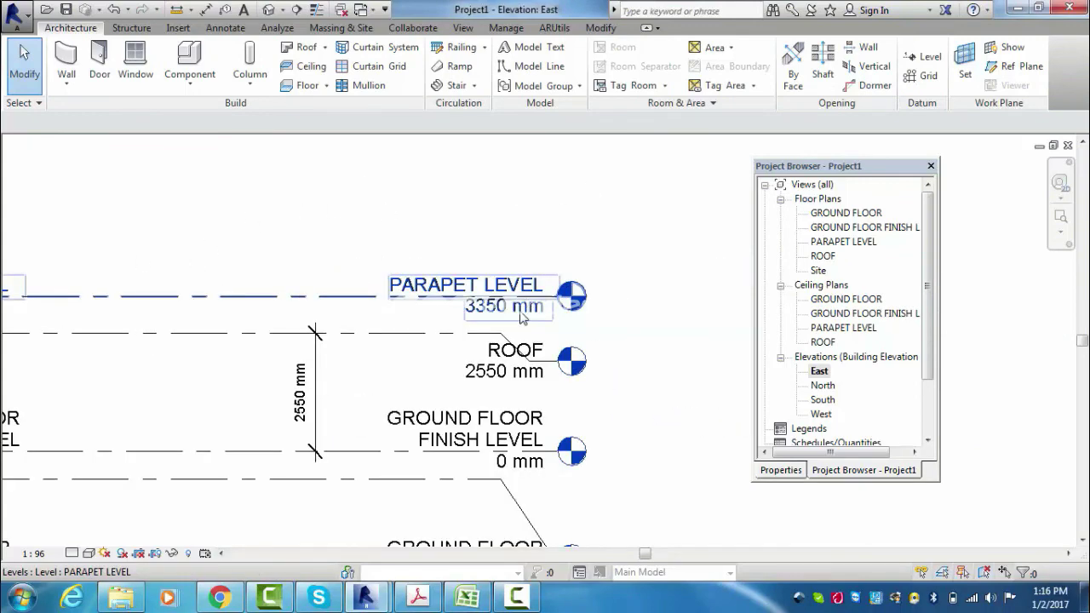